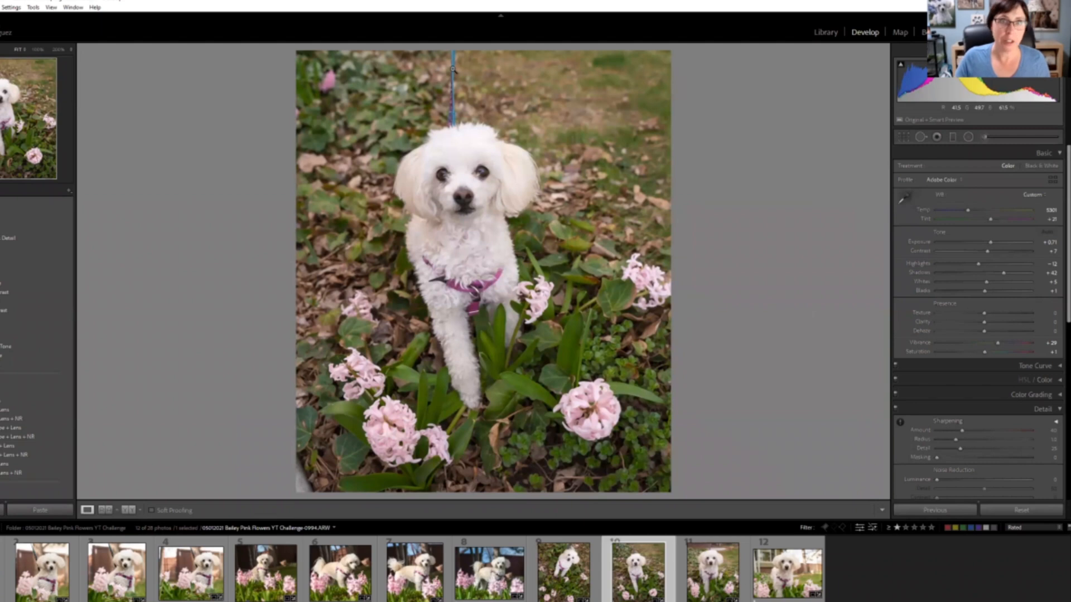
- Clone out the upper stretch of the blue leash above the dog with Spot Removal, sourcing from the background beside it
drag(453, 68, 449, 226)
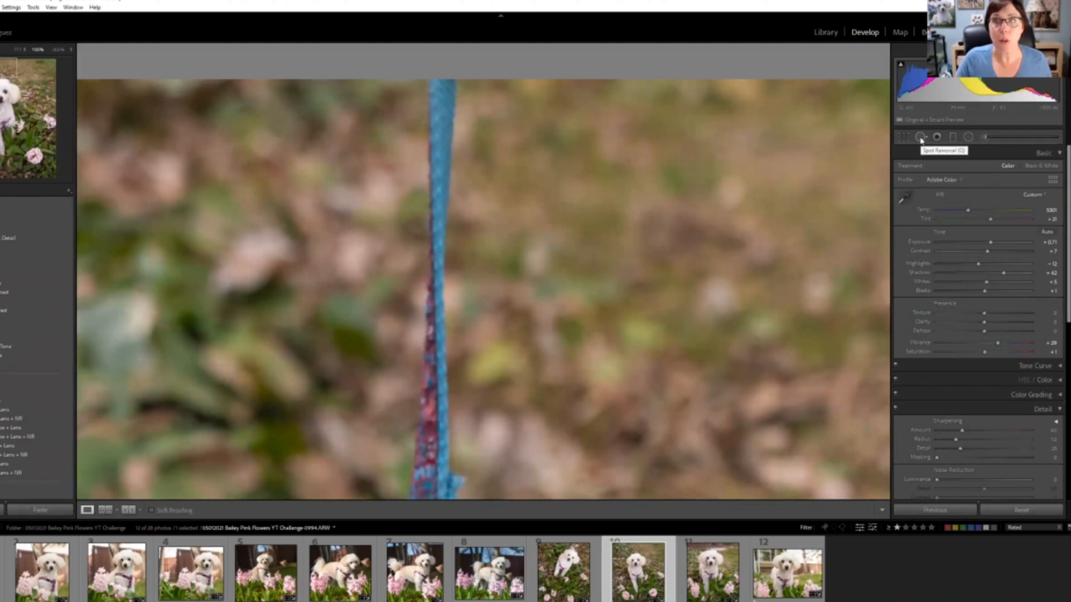
click(920, 137)
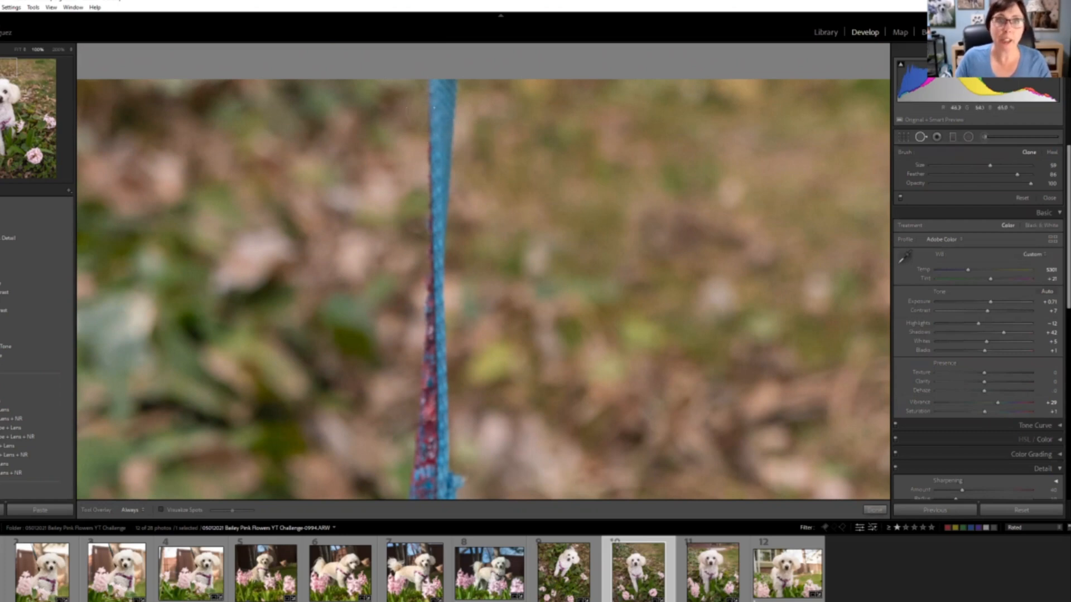
drag(440, 88, 434, 440)
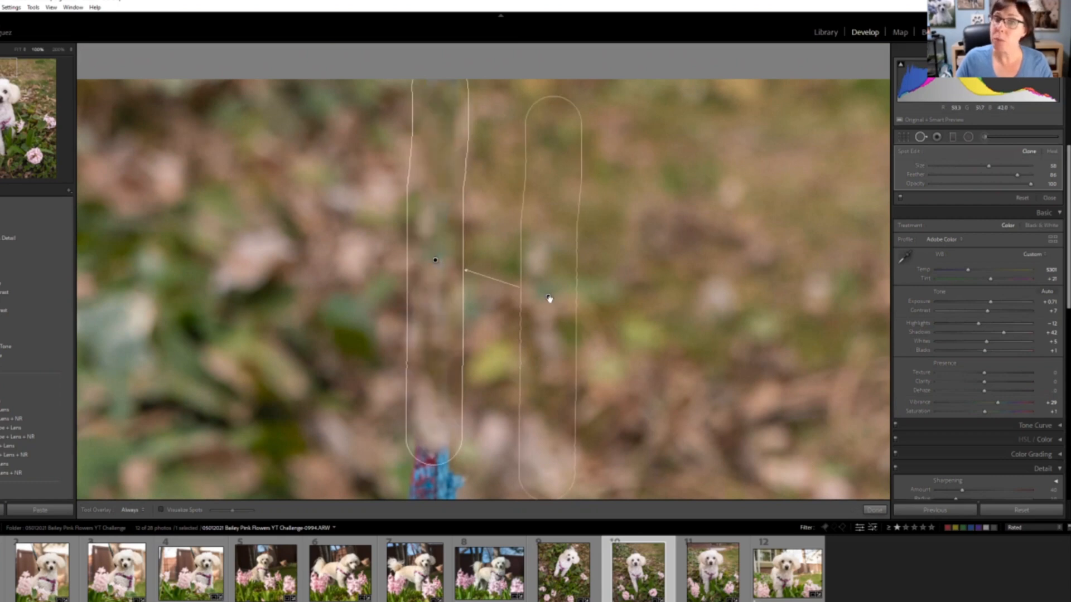
drag(538, 270, 574, 278)
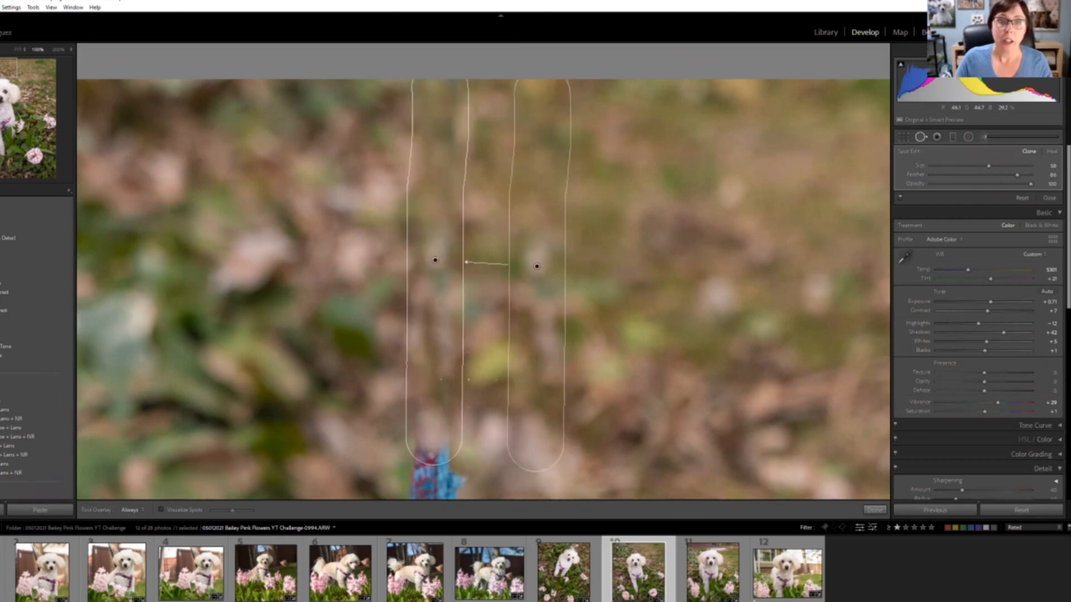
mouse_move(439, 349)
mouse_down()
mouse_move(453, 362)
mouse_move(447, 408)
mouse_up()
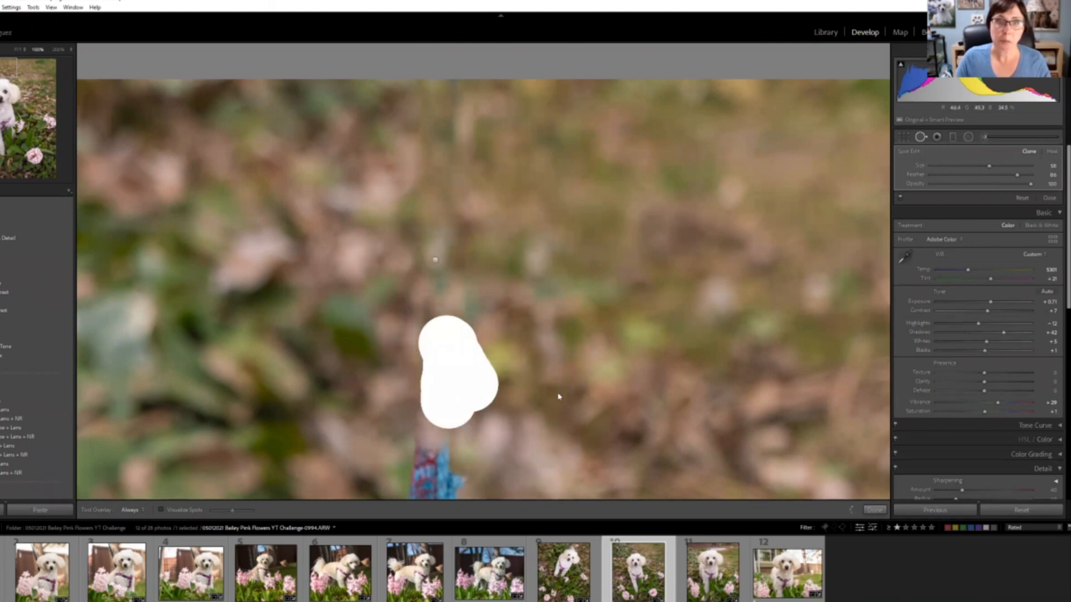
- Clone out the remaining leash down to the fur on the dog's head, close Spot Removal and check the retouched area
mouse_move(558, 421)
mouse_down()
mouse_move(618, 261)
mouse_move(621, 166)
mouse_move(614, 190)
mouse_up()
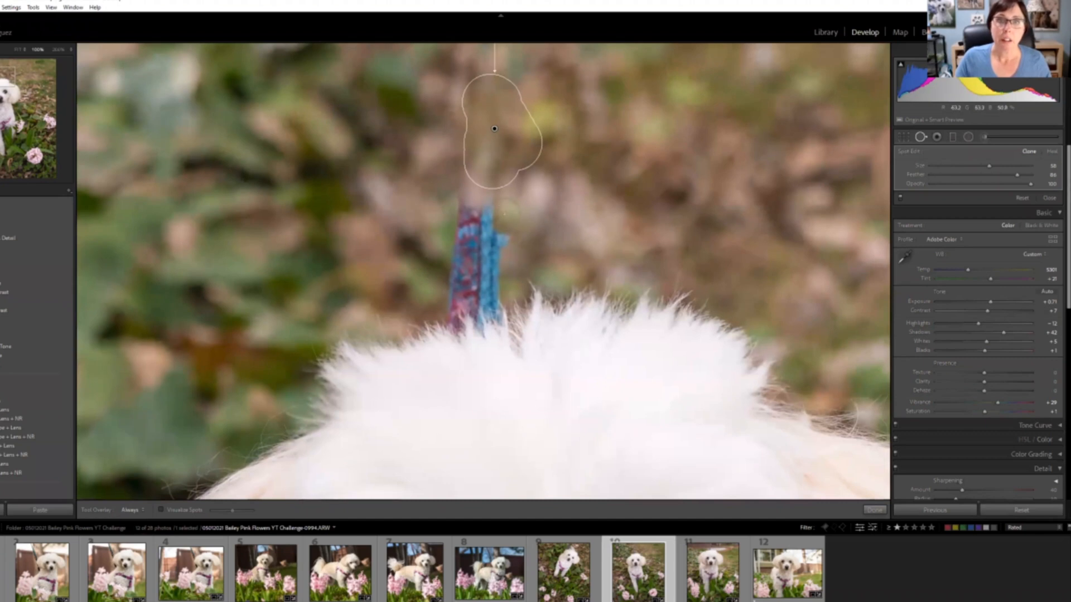
mouse_move(478, 210)
mouse_down()
mouse_move(497, 209)
mouse_move(434, 245)
mouse_move(496, 243)
mouse_move(442, 282)
mouse_move(491, 296)
mouse_move(513, 279)
mouse_up()
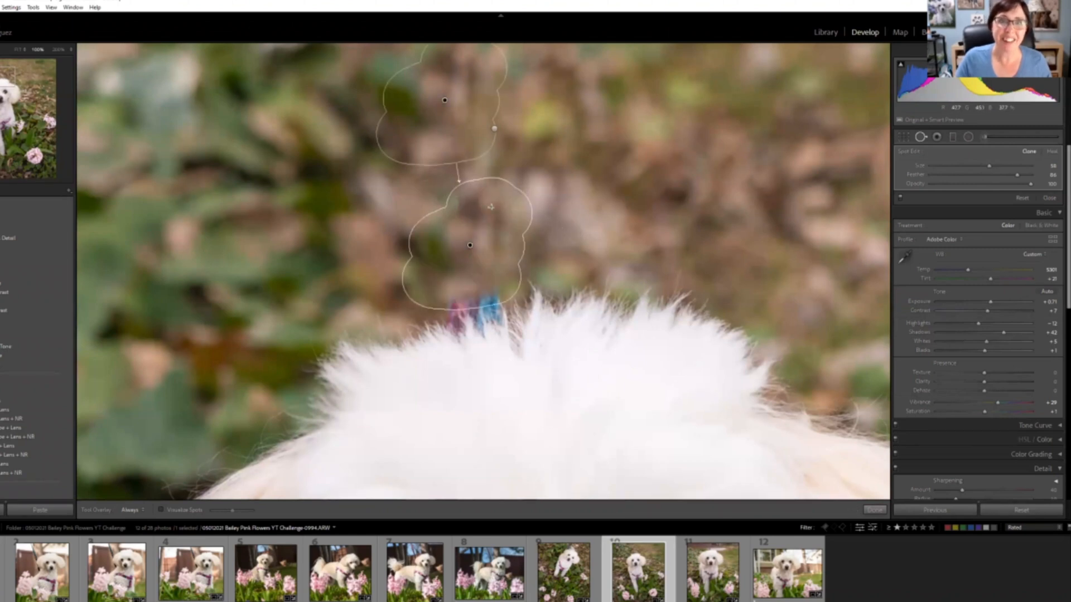
mouse_move(435, 191)
mouse_down()
mouse_move(454, 227)
mouse_move(509, 223)
mouse_move(493, 205)
mouse_up()
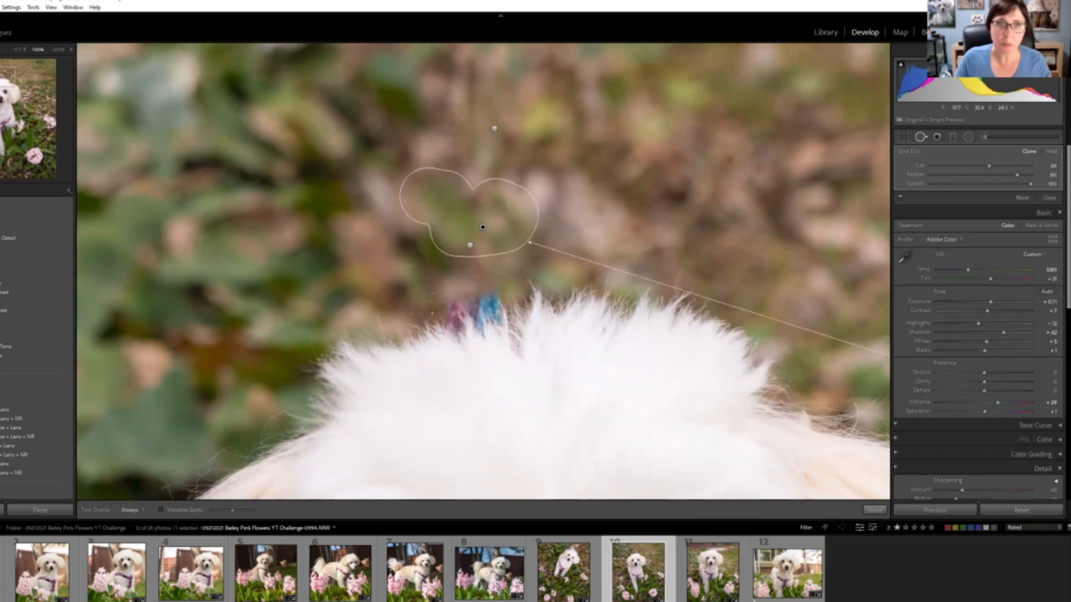
mouse_move(430, 318)
mouse_down()
mouse_move(483, 295)
mouse_move(496, 320)
mouse_move(493, 290)
mouse_move(484, 292)
mouse_up()
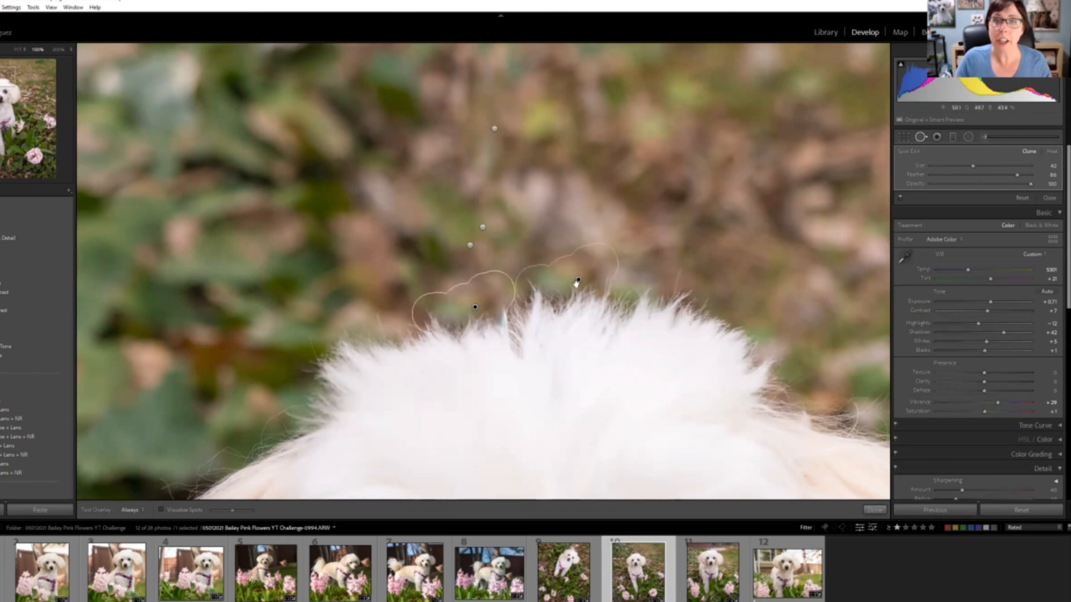
click(874, 510)
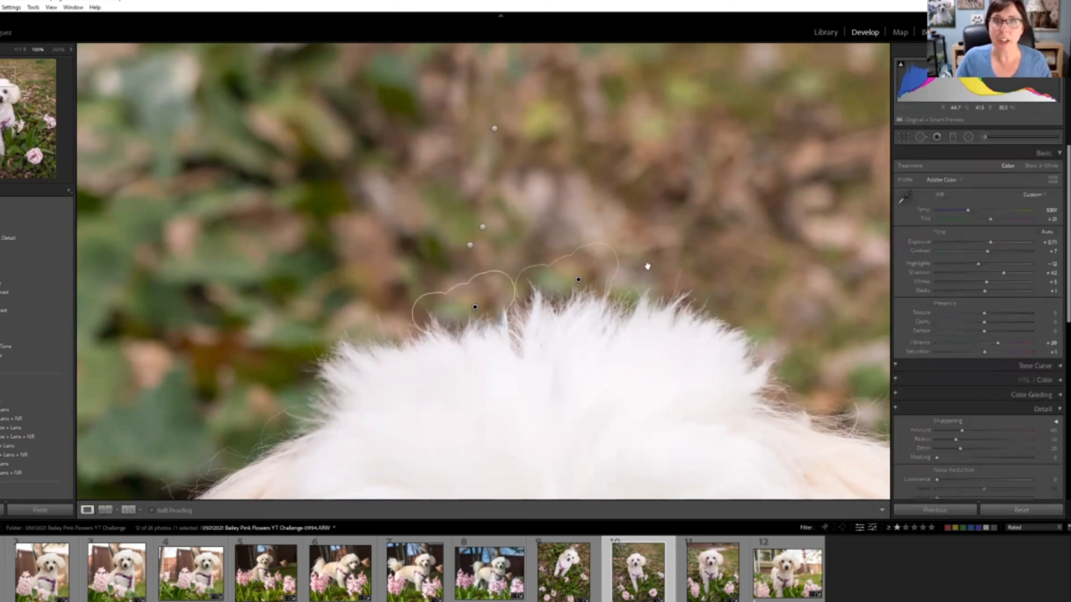
click(691, 276)
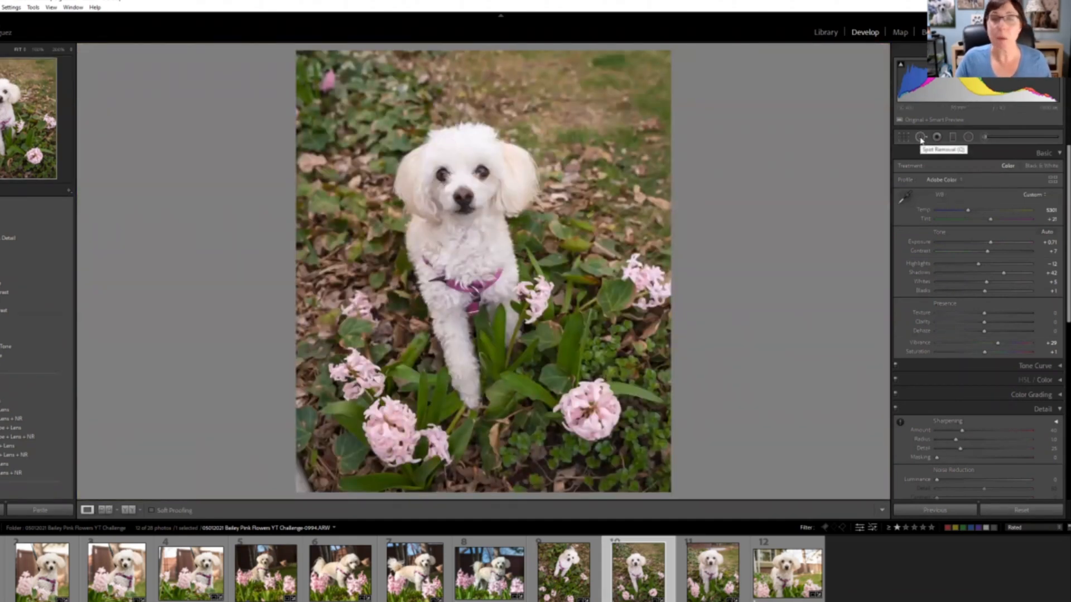
click(450, 76)
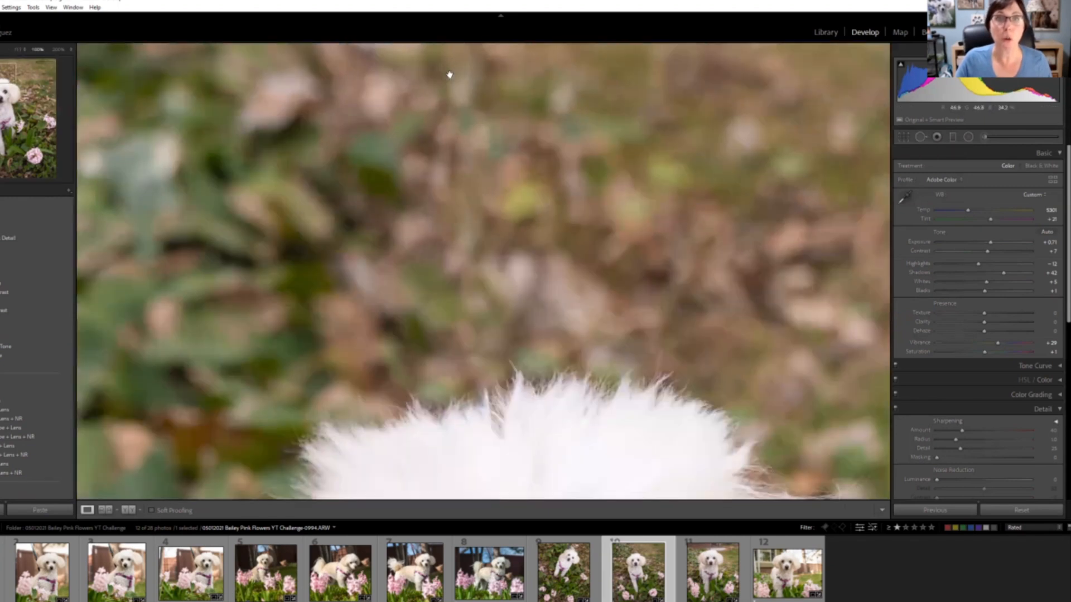
click(450, 74)
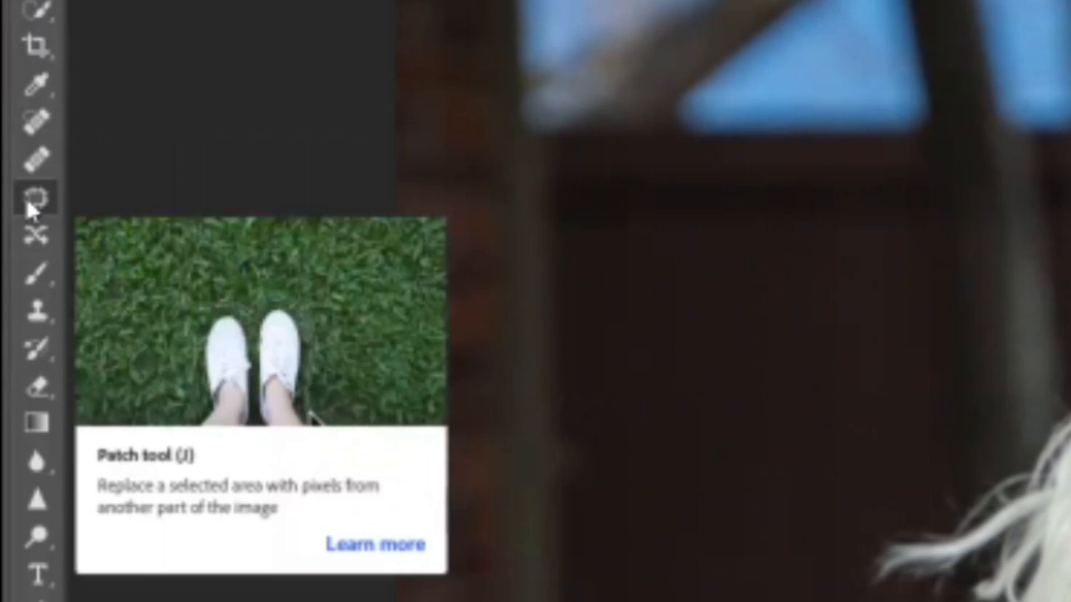
- Switch to Photoshop and heal away the top of the leash strap against the sky with an enlarged content-aware Spot Healing Brush
click(27, 202)
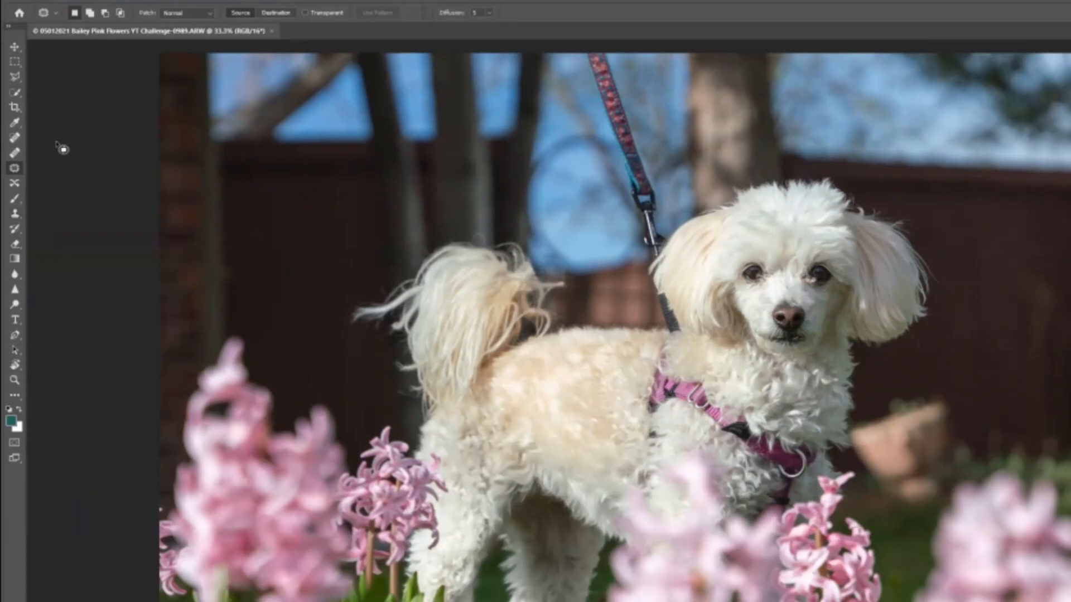
click(17, 140)
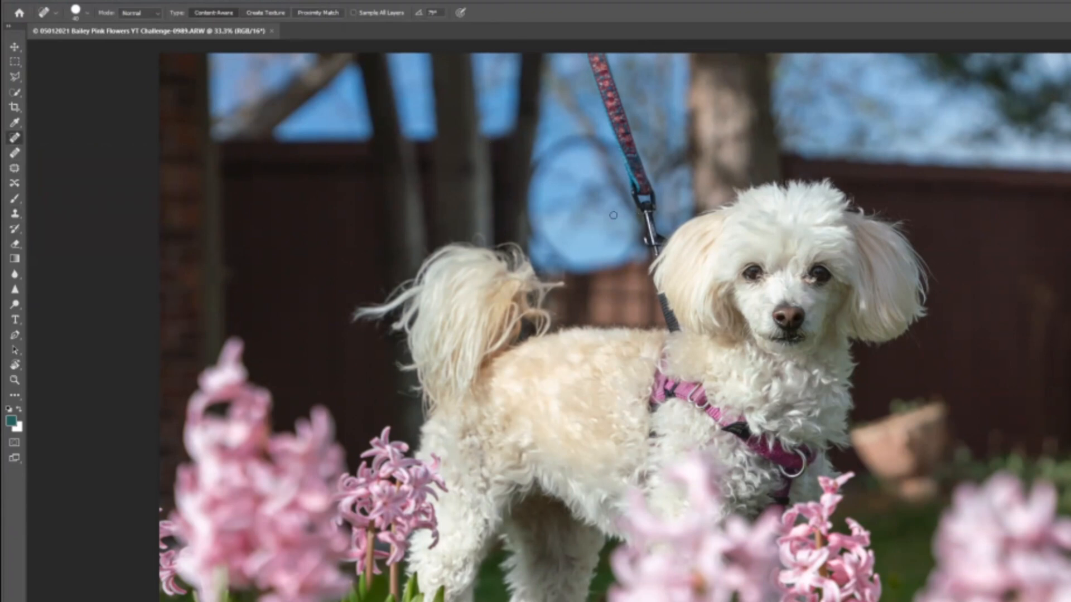
key(bracketright)
key(bracketright)
key(bracketright)
key(bracketright)
key(bracketright)
key(bracketright)
key(z)
click(590, 81)
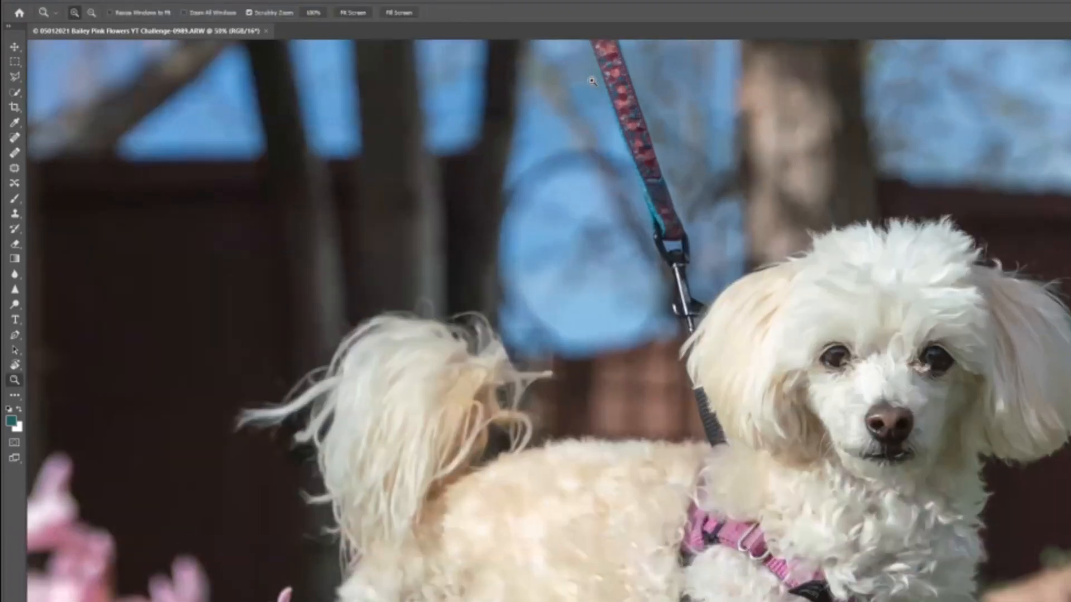
click(591, 82)
drag(599, 89, 538, 244)
click(550, 224)
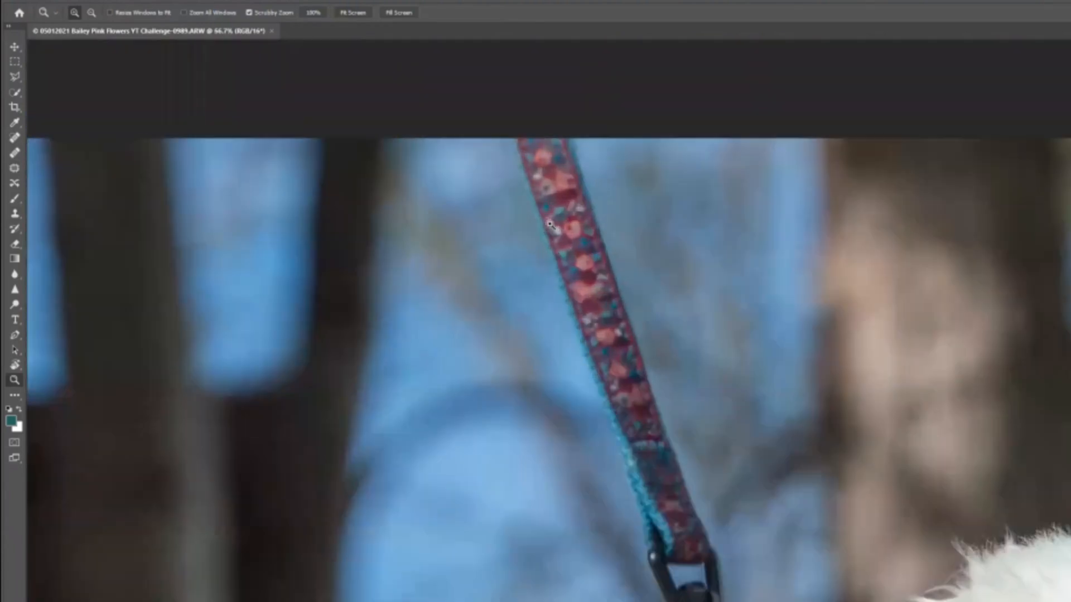
key(j)
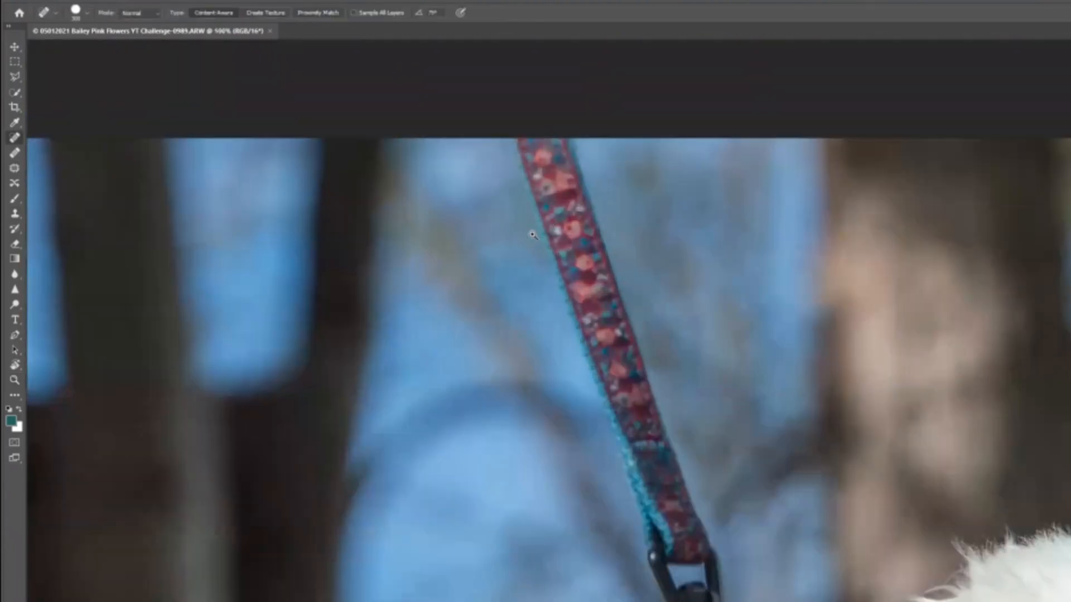
drag(538, 162, 581, 293)
mouse_move(580, 228)
mouse_down()
mouse_move(555, 256)
mouse_move(621, 311)
mouse_up()
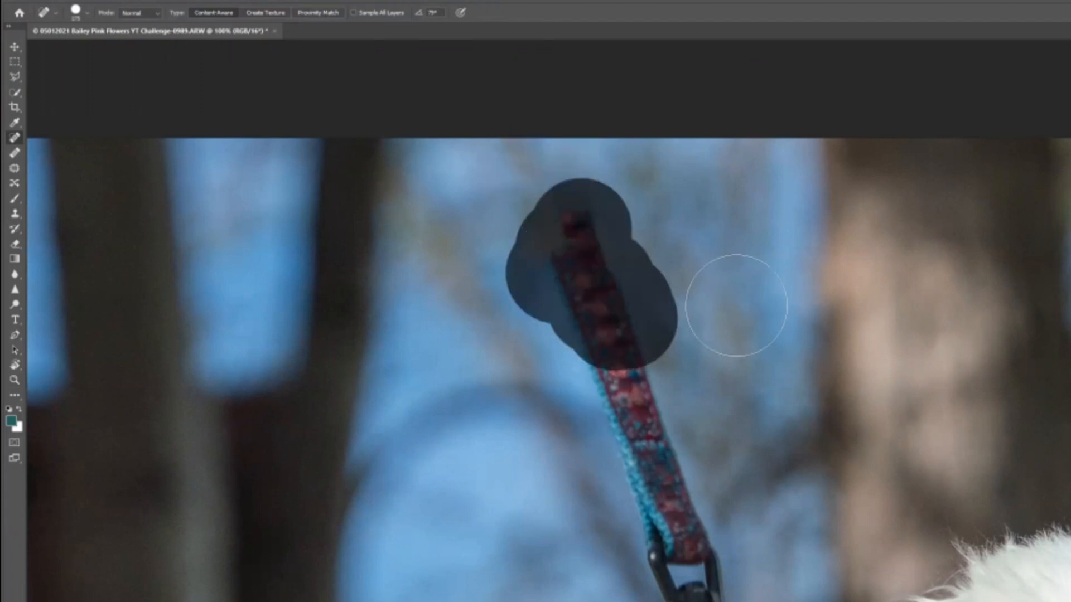
- Heal away the lower strap, the duplicated clasp fragments and the upper part of the metal clasp
mouse_move(604, 234)
mouse_down()
mouse_move(574, 272)
mouse_move(705, 419)
mouse_move(665, 481)
mouse_move(761, 438)
mouse_up()
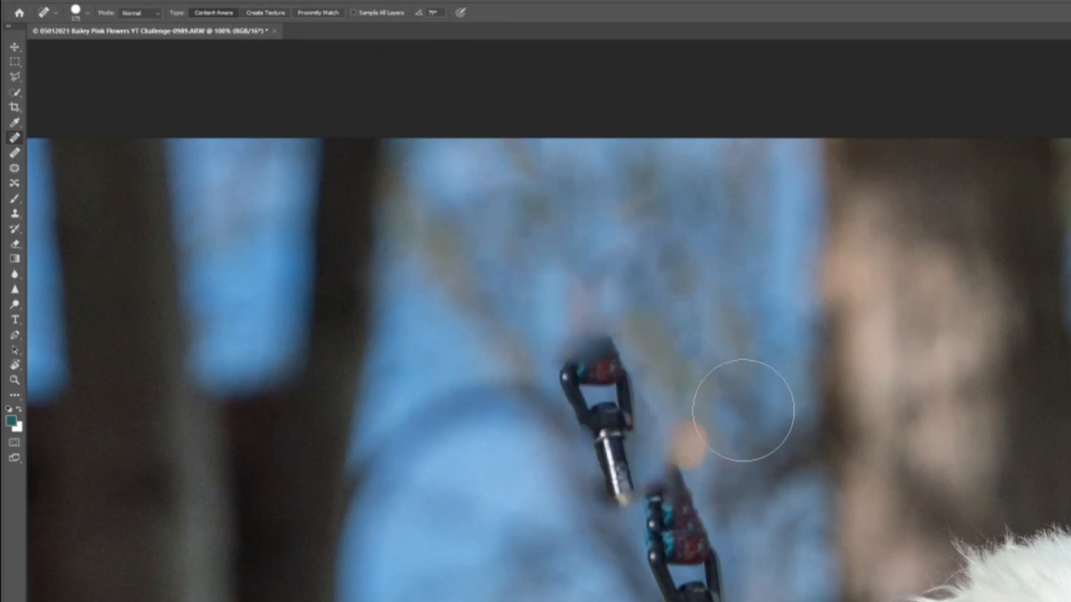
mouse_move(628, 327)
mouse_down()
mouse_move(568, 341)
mouse_move(646, 478)
mouse_move(674, 494)
mouse_move(770, 509)
mouse_move(764, 518)
mouse_up()
mouse_move(691, 510)
mouse_down()
mouse_move(712, 601)
mouse_move(824, 529)
mouse_up()
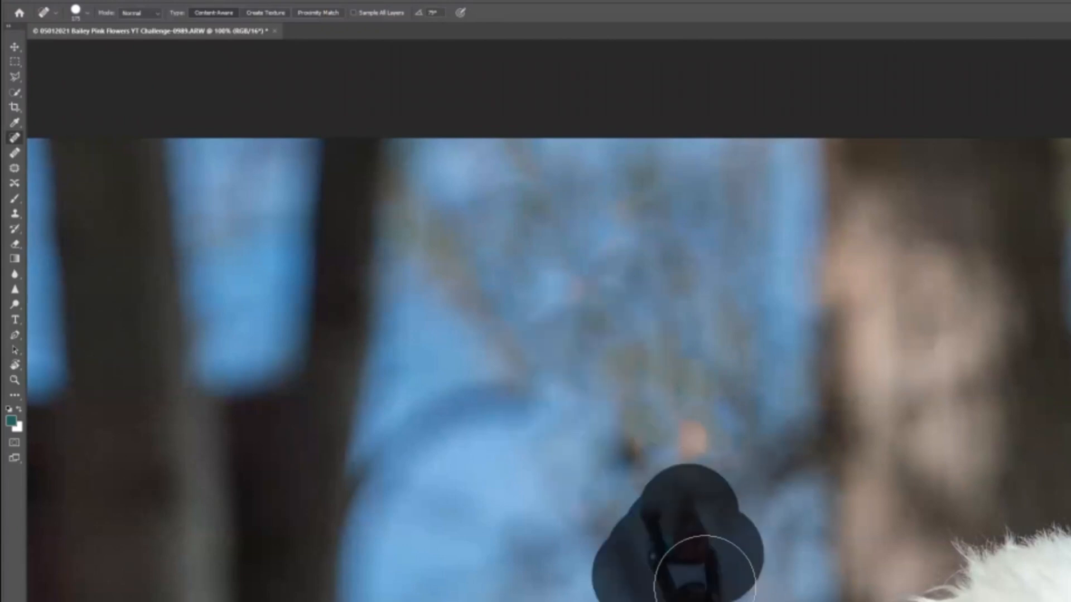
drag(824, 344, 820, 342)
- Heal the leftover discoloured spots and the dark curved branch in the blue sky area
click(667, 409)
click(568, 293)
click(714, 256)
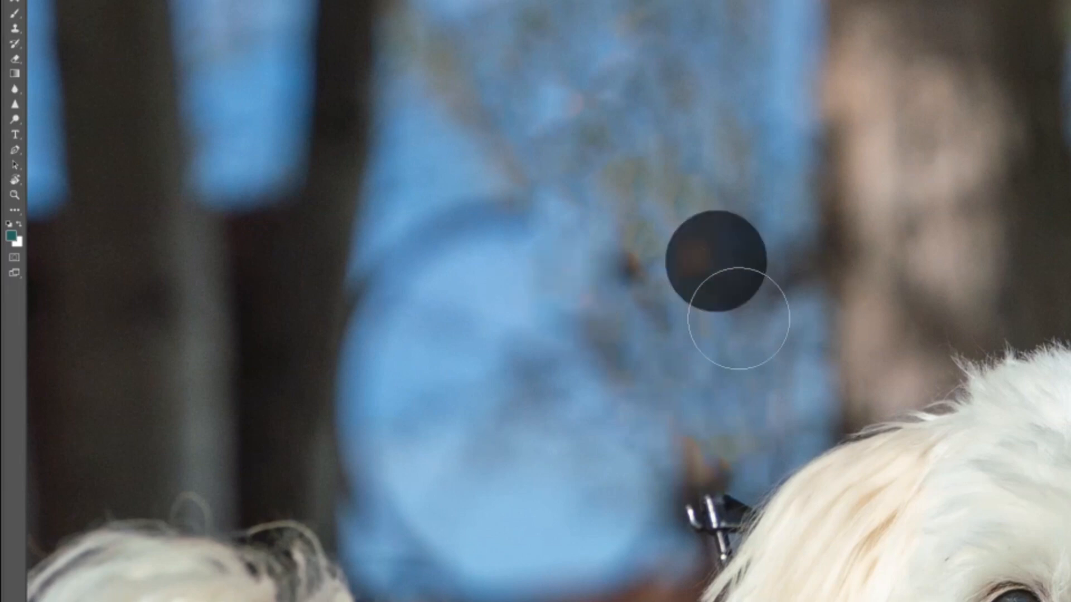
drag(507, 196, 478, 218)
click(456, 229)
drag(420, 250, 408, 285)
click(409, 289)
- Heal away the remaining clasp pieces standing out beside the dog's ear
click(683, 456)
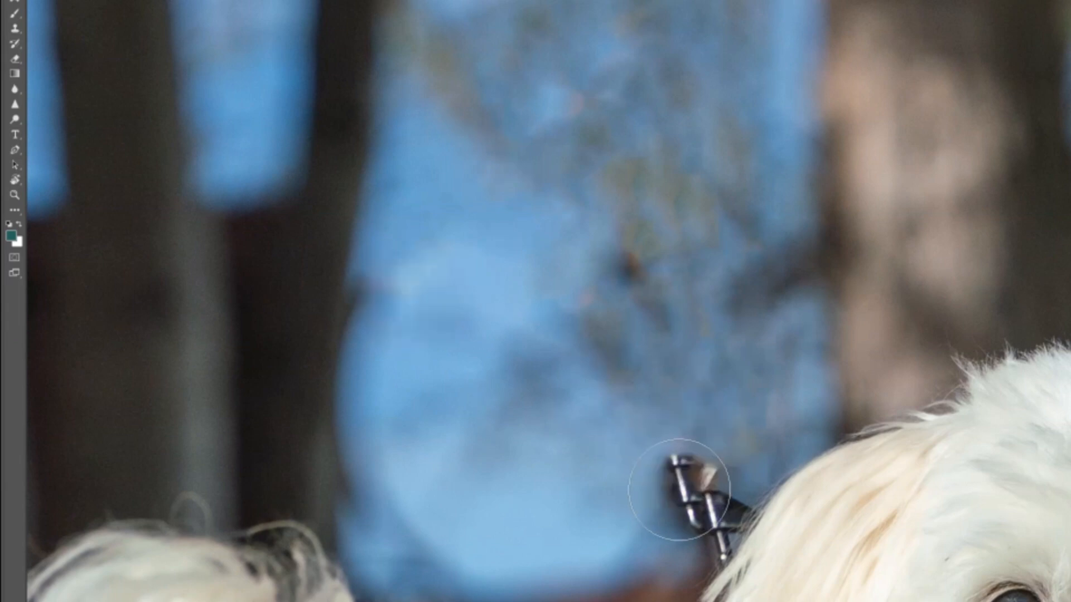
mouse_move(688, 476)
mouse_down()
mouse_move(672, 497)
mouse_move(725, 458)
mouse_move(703, 390)
mouse_up()
mouse_move(670, 508)
mouse_down()
mouse_move(681, 491)
mouse_move(691, 505)
mouse_up()
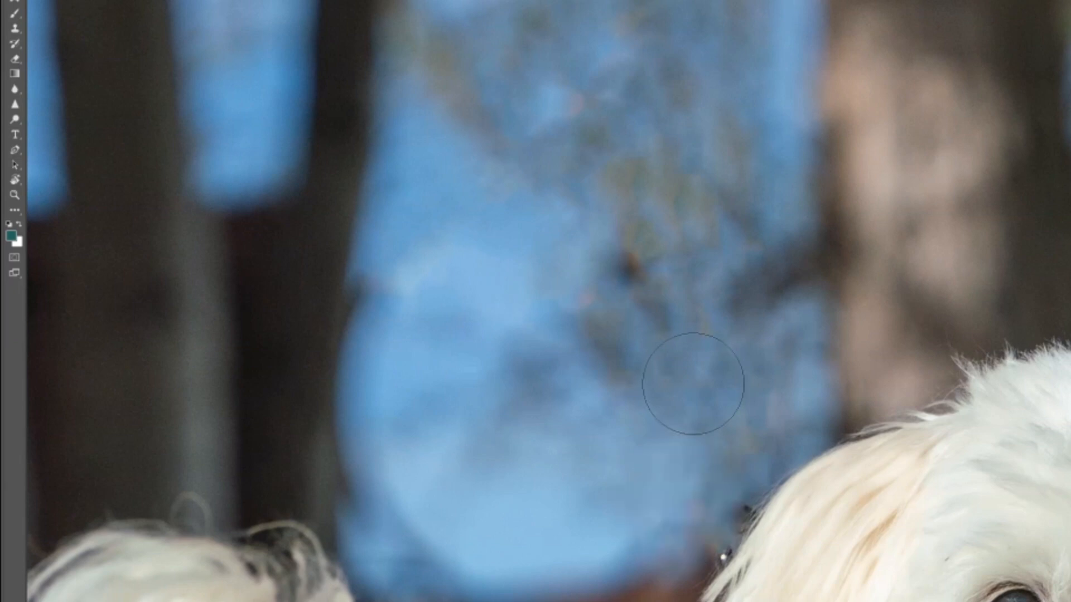
- Examine the edge of the dog's ear at 200% and the whole photo for leftover leash and clasp fragments
drag(809, 392, 770, 29)
key(z)
click(732, 189)
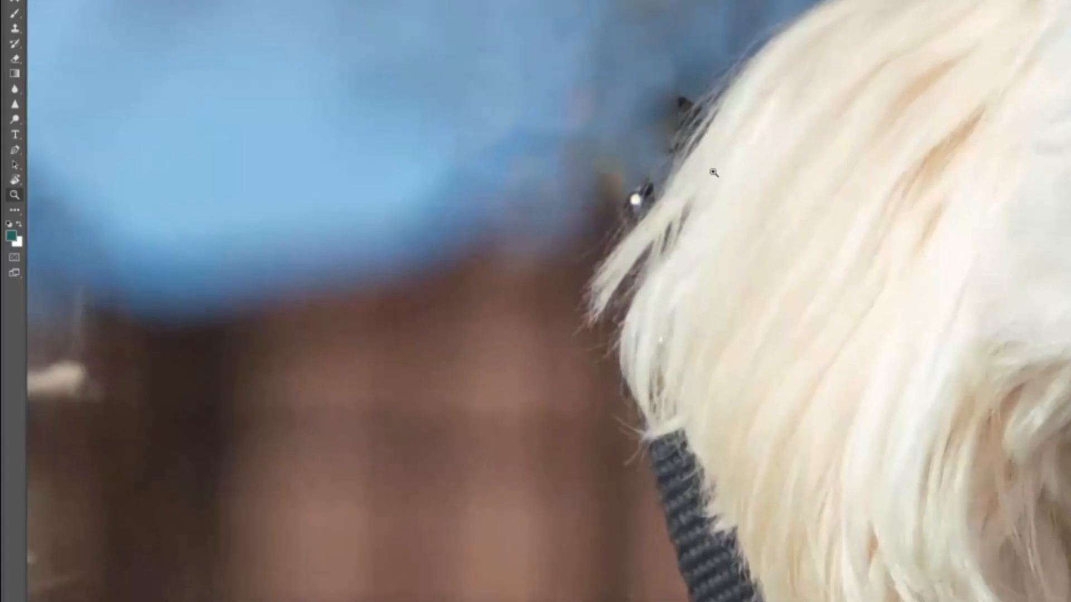
click(736, 220)
key(ctrl+0)
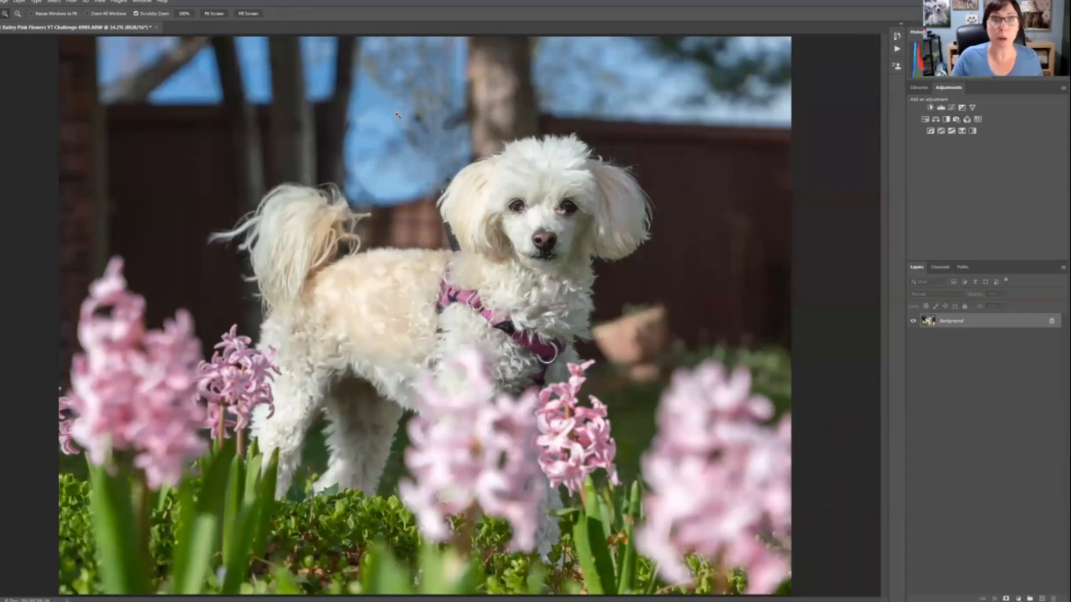
click(446, 191)
click(447, 191)
click(447, 191)
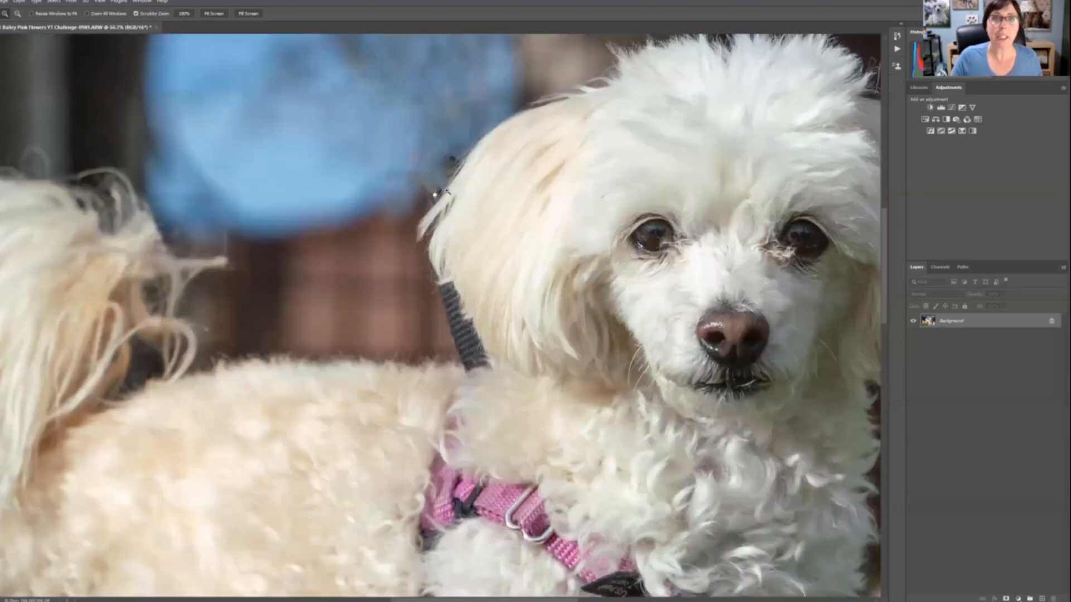
click(446, 191)
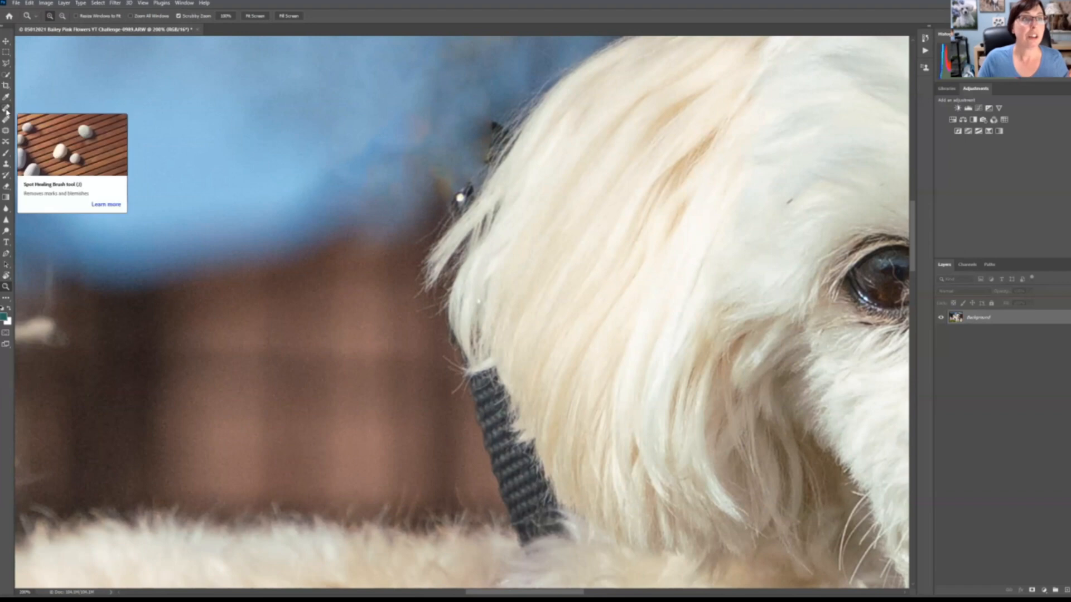
- Cover the leftover clasp fragments along the ear's edge with sampled sky using a small Clone Stamp brush
click(6, 166)
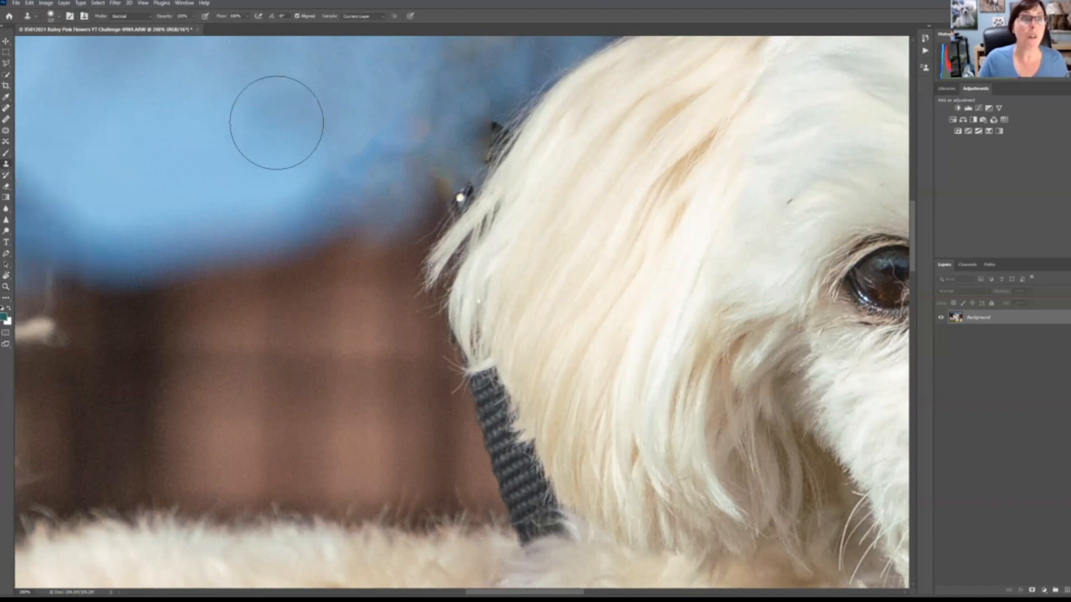
click(193, 16)
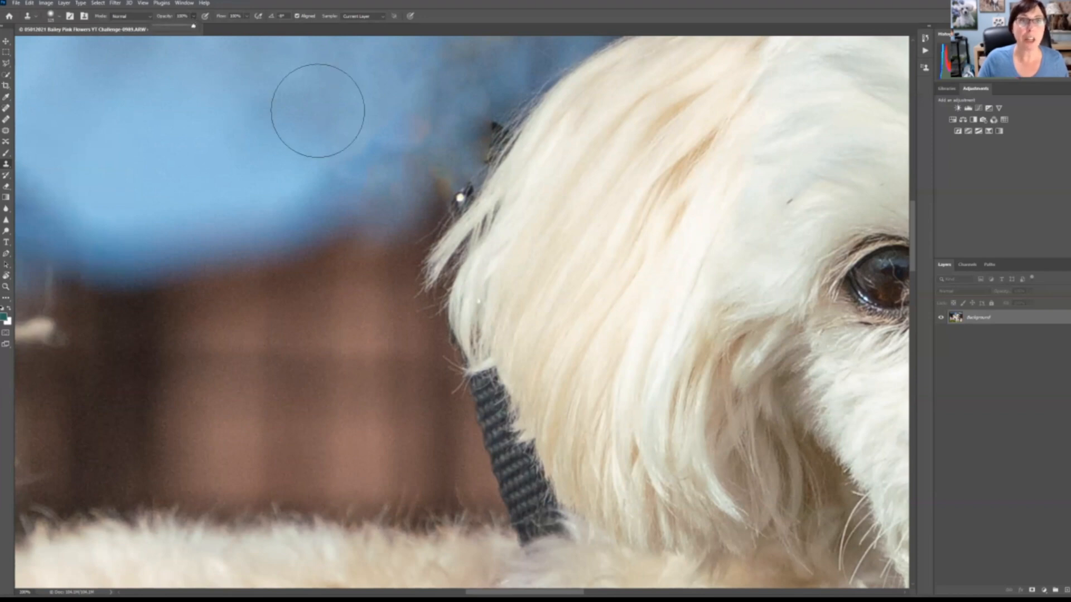
drag(382, 162, 338, 253)
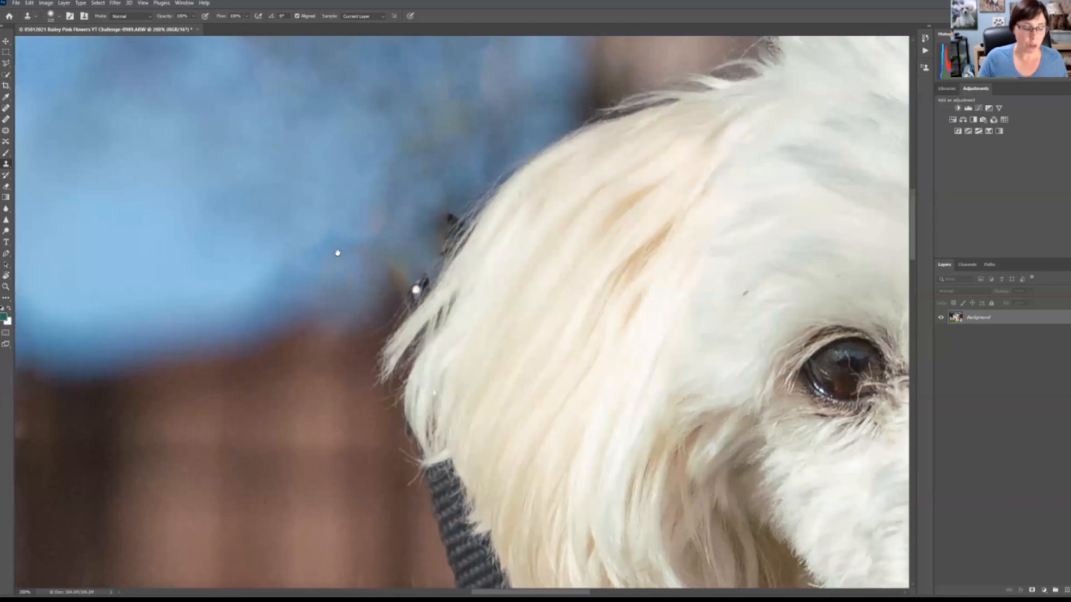
key(bracketleft)
key(bracketleft)
key(bracketleft)
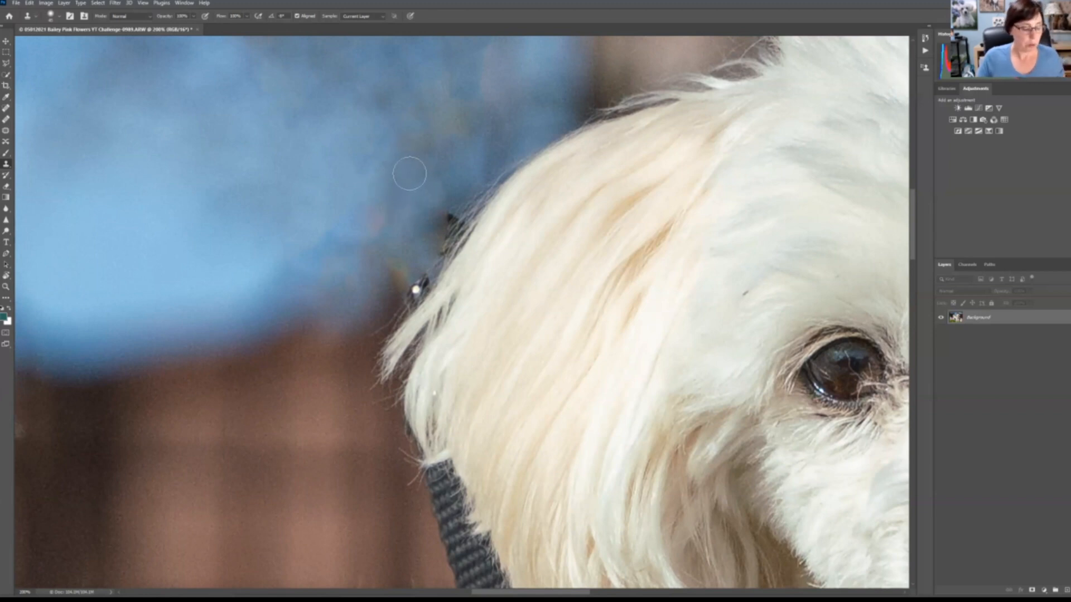
alt+click(409, 173)
mouse_move(439, 219)
mouse_down()
mouse_move(394, 305)
mouse_move(399, 259)
mouse_move(385, 290)
mouse_move(450, 208)
mouse_up()
drag(377, 264, 378, 298)
- Clone sampled sky over the uneven patch beside the dog's ear where the blue meets the fence, using a larger brush
key(bracketright)
key(bracketright)
key(bracketright)
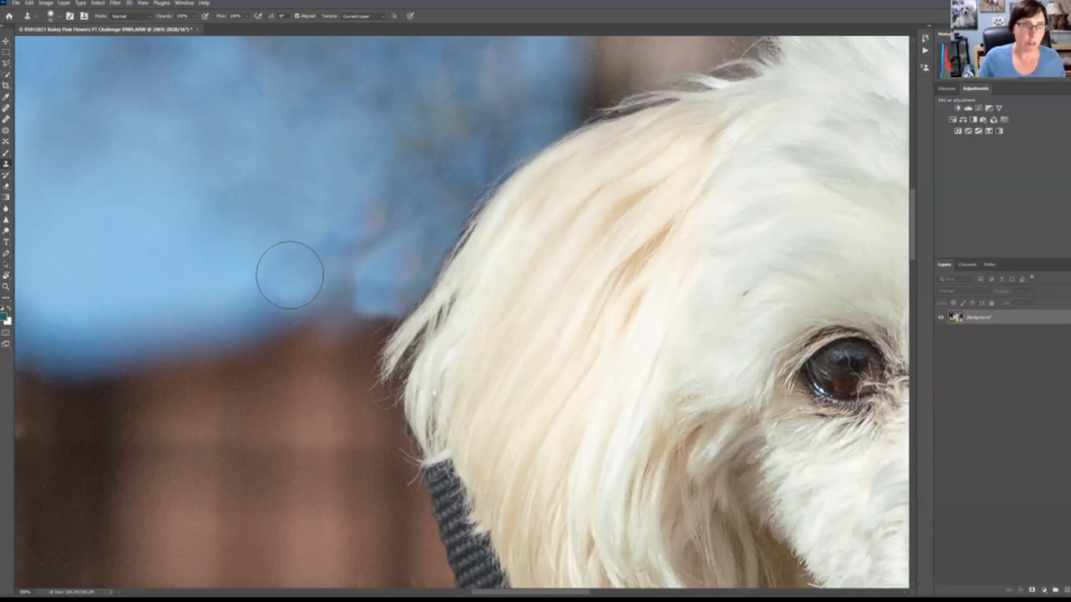
alt+click(290, 276)
drag(347, 281, 366, 280)
alt+click(286, 302)
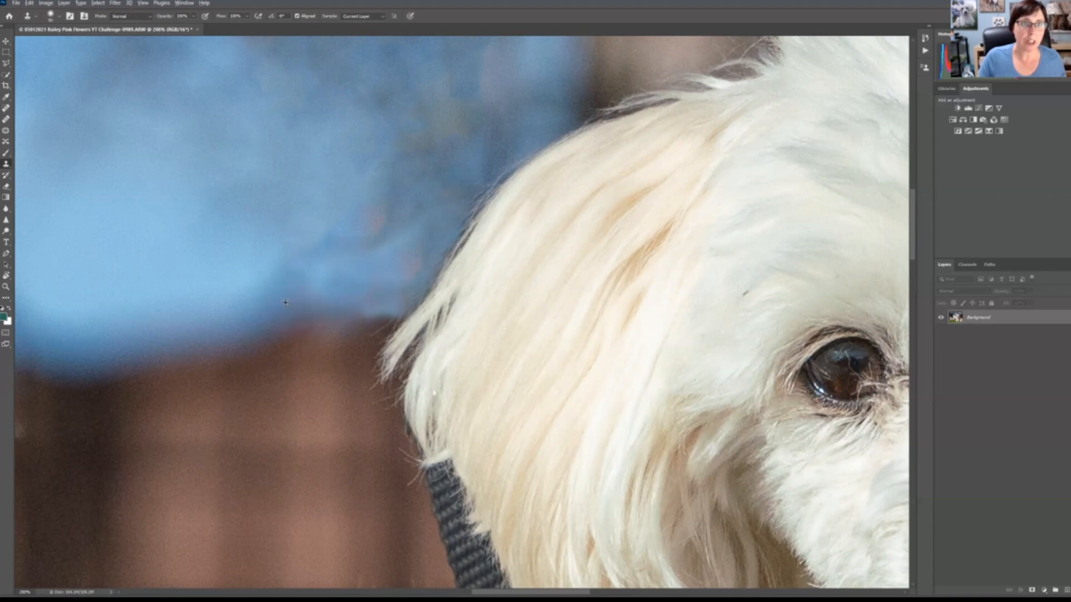
click(333, 291)
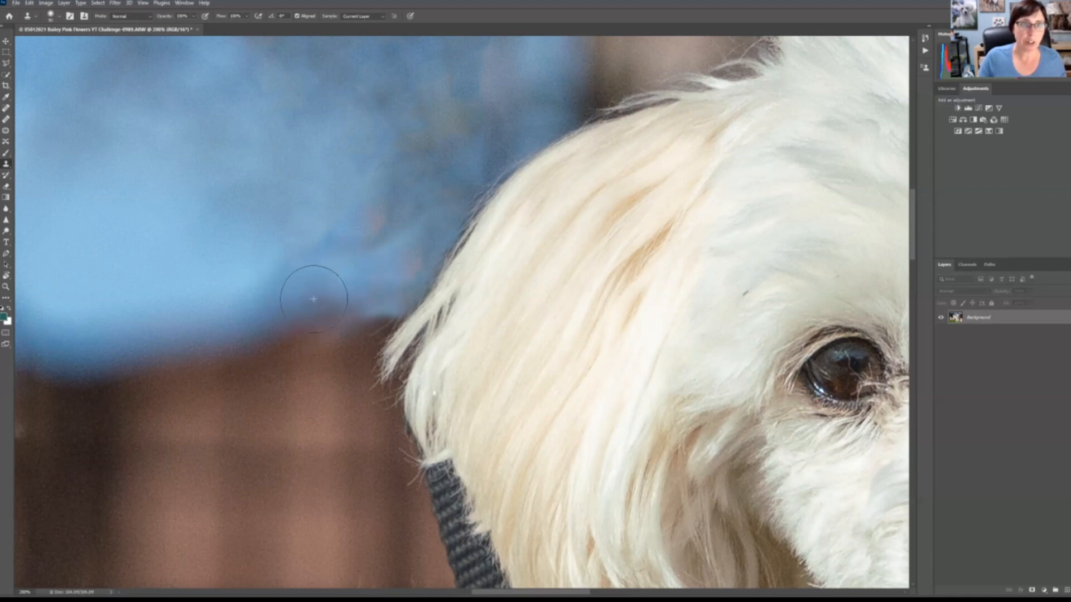
drag(368, 294, 363, 289)
- Even out the remaining discoloured sky and the fence boundary beside the ear with clone samples from several nearby areas
alt+click(327, 299)
alt+click(338, 295)
click(381, 303)
click(394, 287)
alt+click(408, 185)
mouse_move(390, 246)
mouse_down()
mouse_move(364, 255)
mouse_move(391, 272)
mouse_move(384, 281)
mouse_move(329, 269)
mouse_up()
alt+click(261, 311)
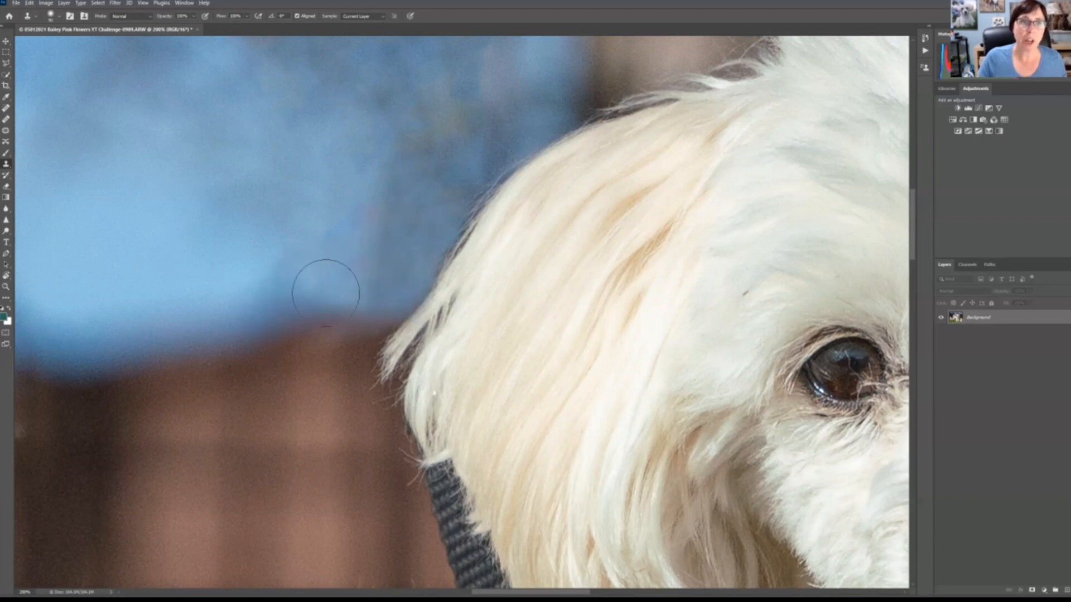
click(345, 281)
- Lower the Clone Stamp opacity and blend the repaired sky beside the ear with a fresh sample
click(194, 16)
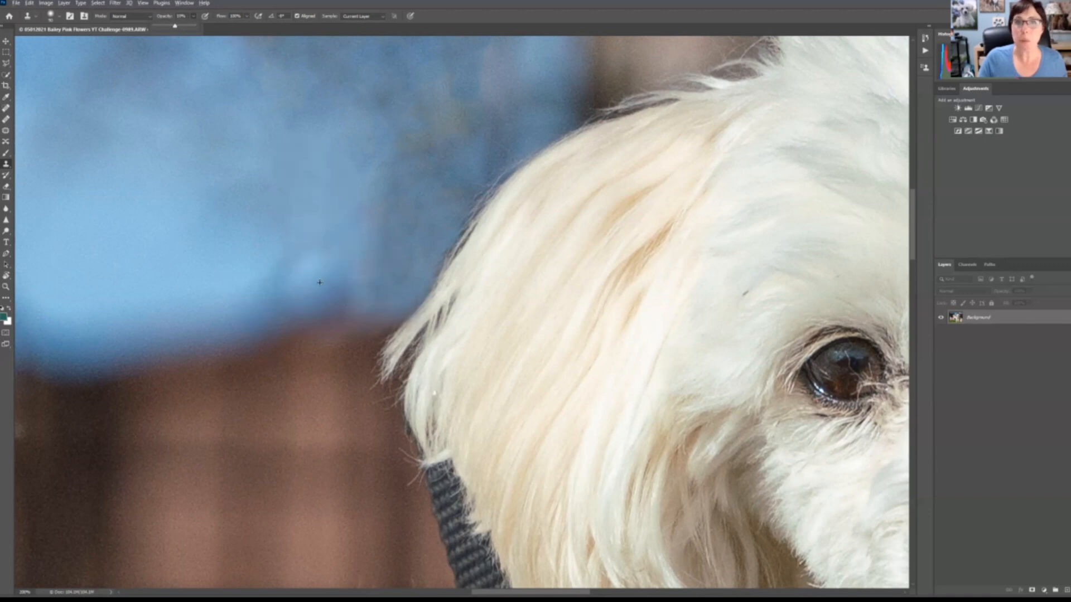
alt+click(319, 280)
mouse_move(353, 269)
mouse_down()
mouse_move(408, 258)
mouse_move(420, 195)
mouse_move(442, 176)
mouse_move(405, 222)
mouse_move(383, 230)
mouse_up()
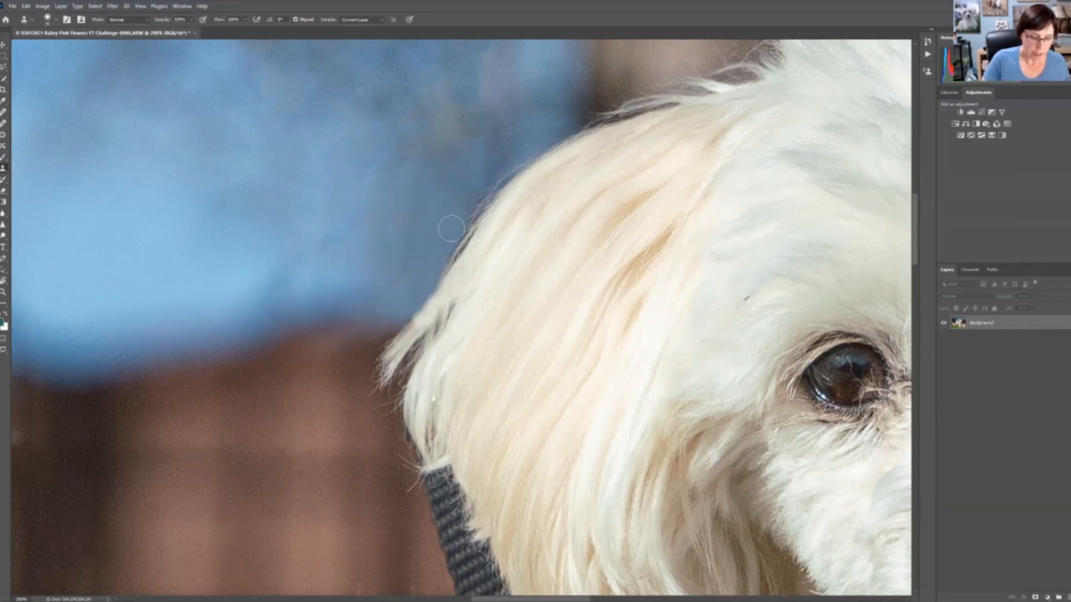
key(ctrl+0)
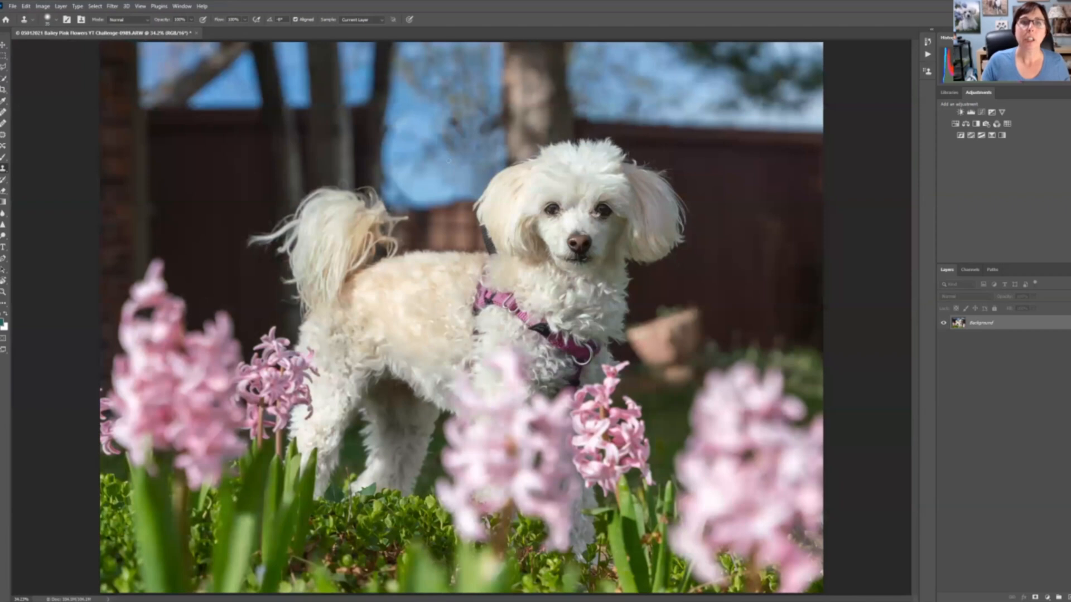
- Outline the remaining black leash piece between the ear and the dog's back with a Polygonal Lasso selection
key(z)
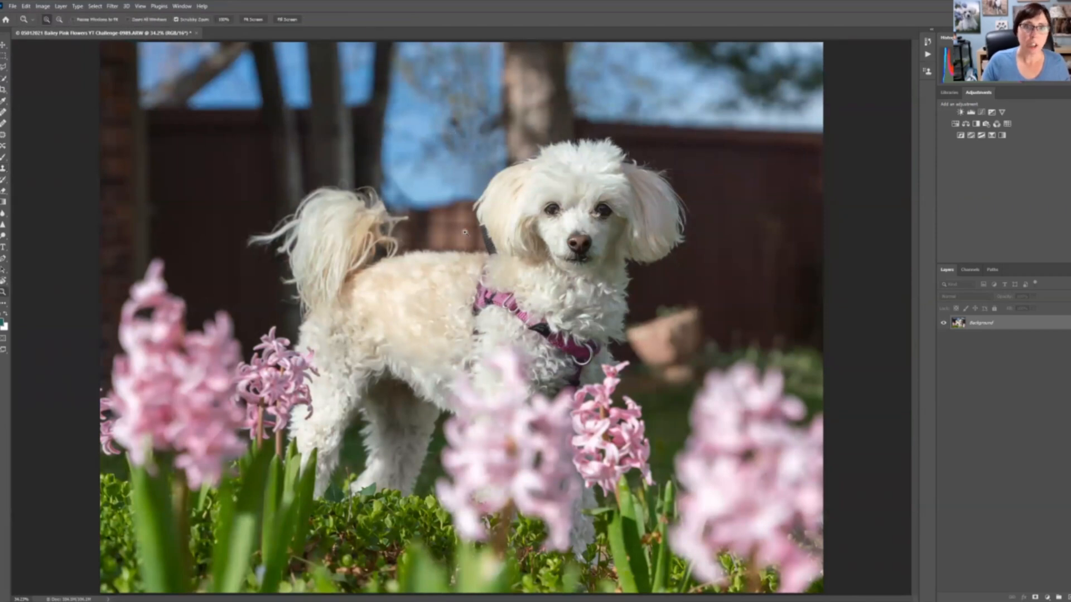
click(463, 231)
click(463, 231)
click(463, 232)
click(463, 232)
drag(495, 279, 439, 268)
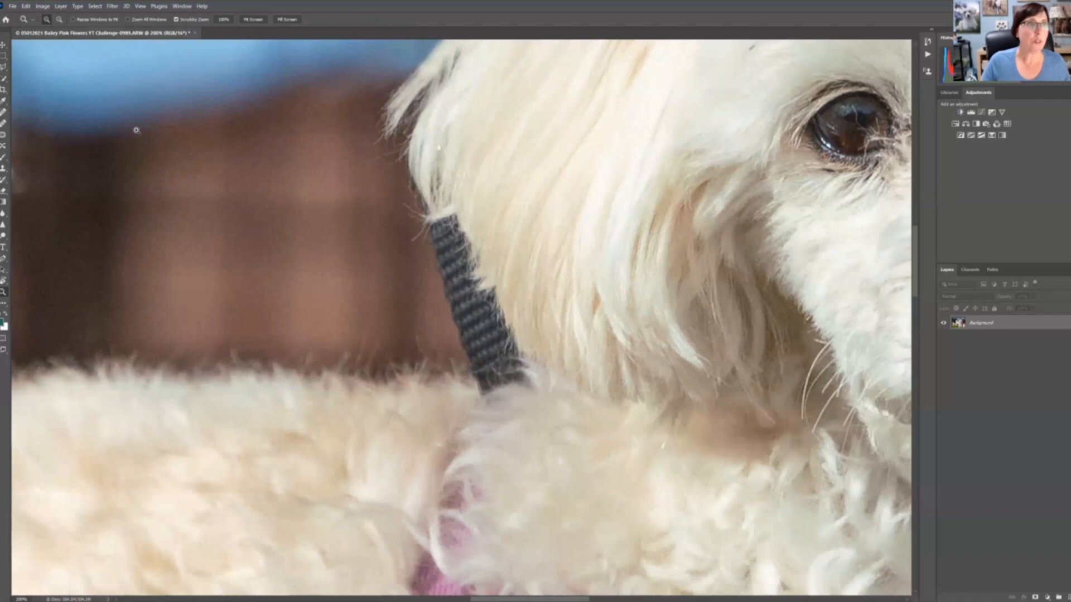
click(4, 68)
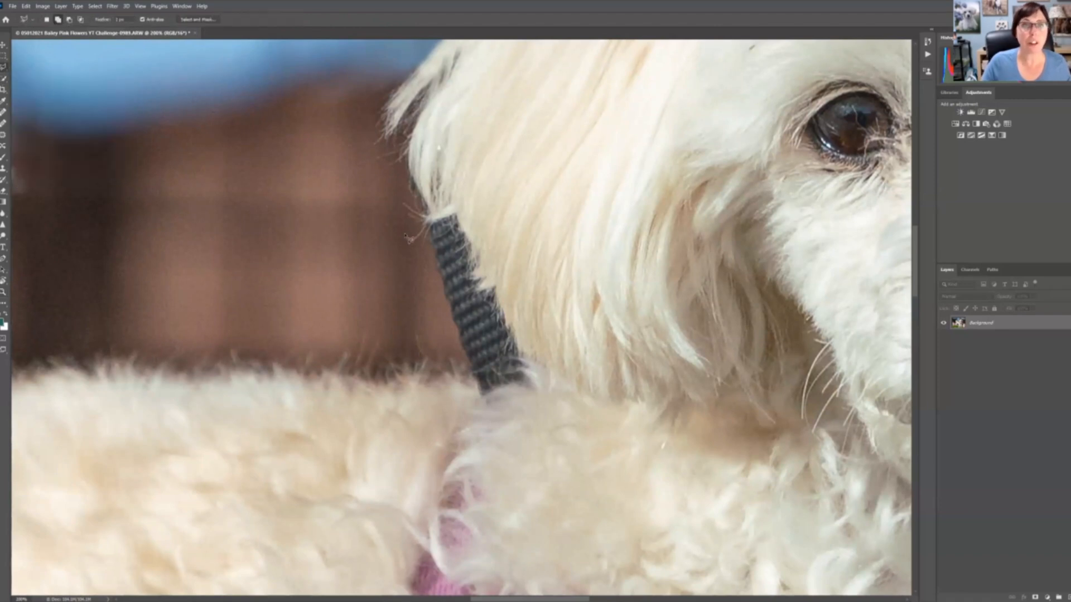
click(458, 220)
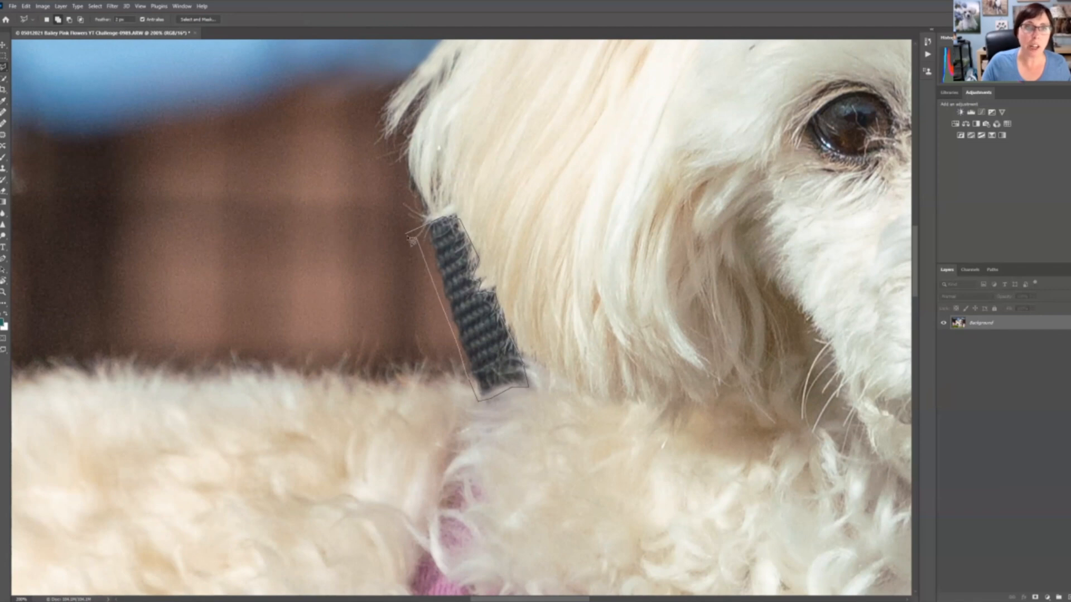
click(408, 236)
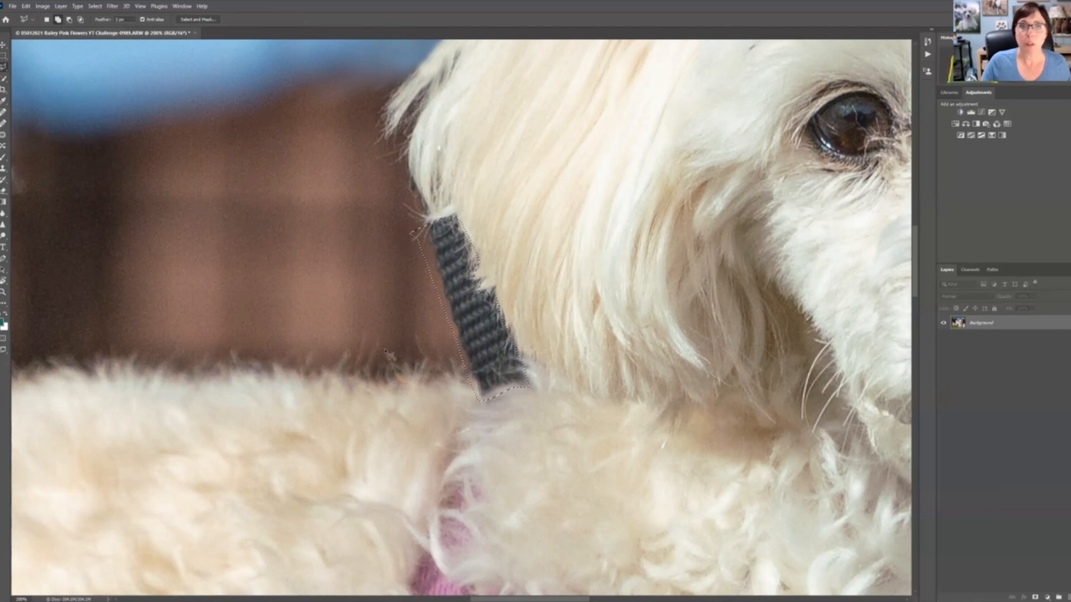
- Replace the selected leash piece using Content-Aware Fill output to a new layer, and flatten the image
right_click(471, 324)
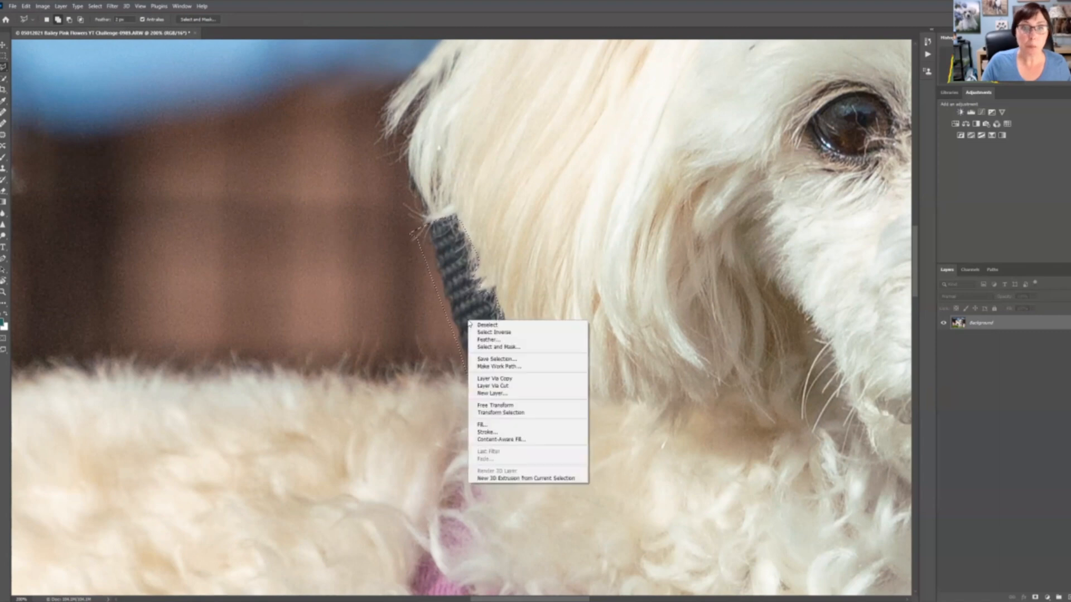
click(521, 440)
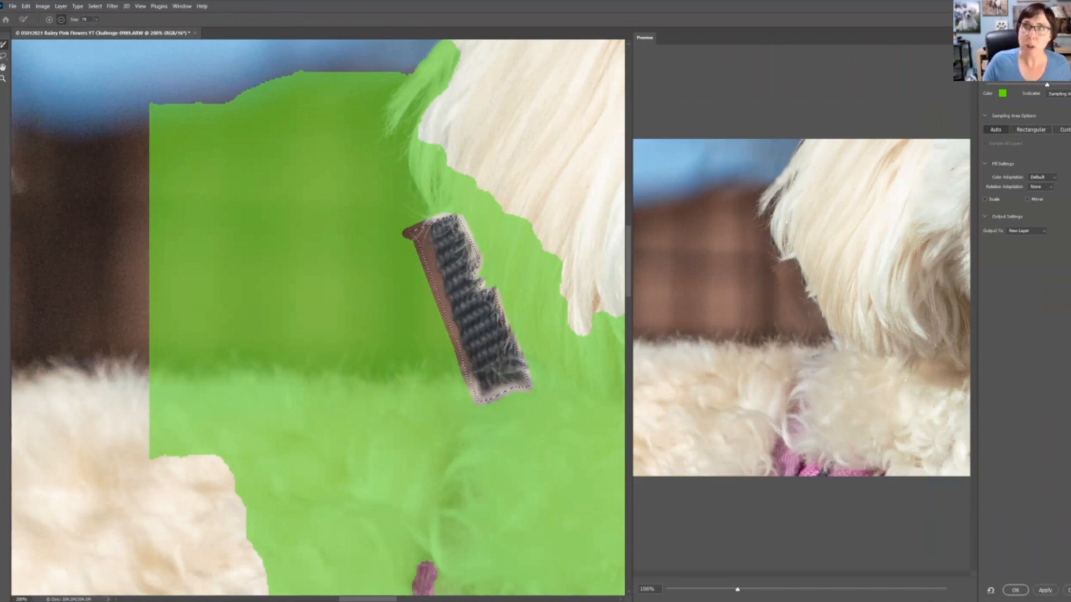
click(1015, 590)
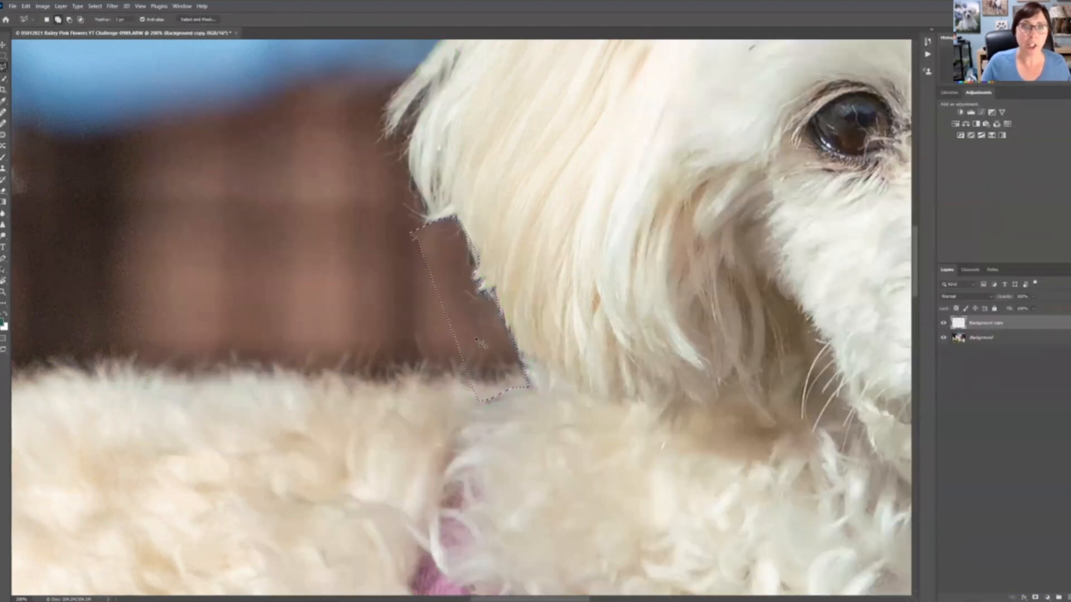
key(ctrl+d)
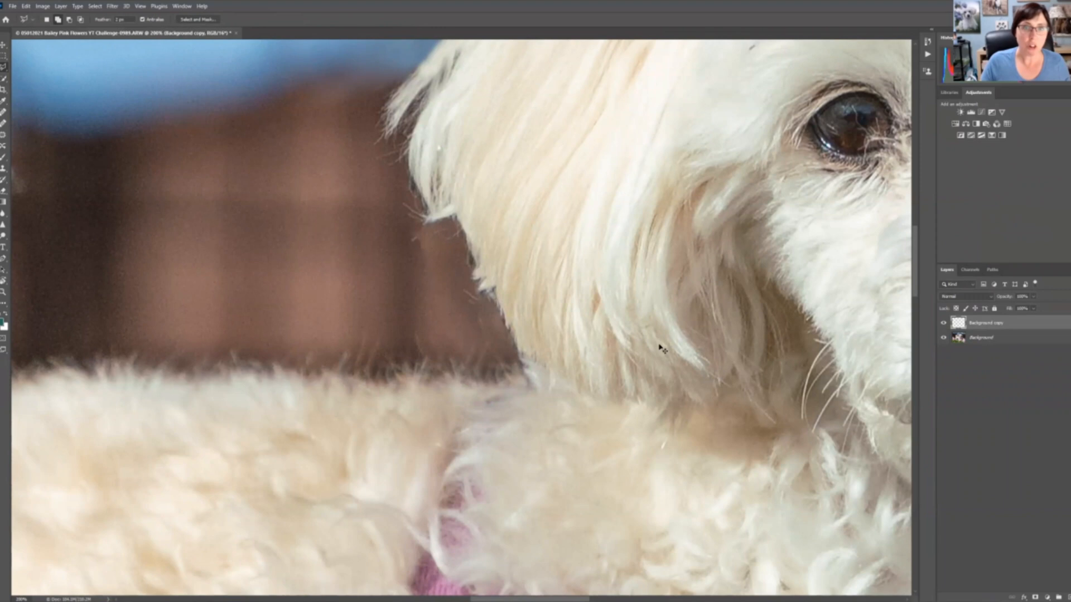
right_click(1033, 329)
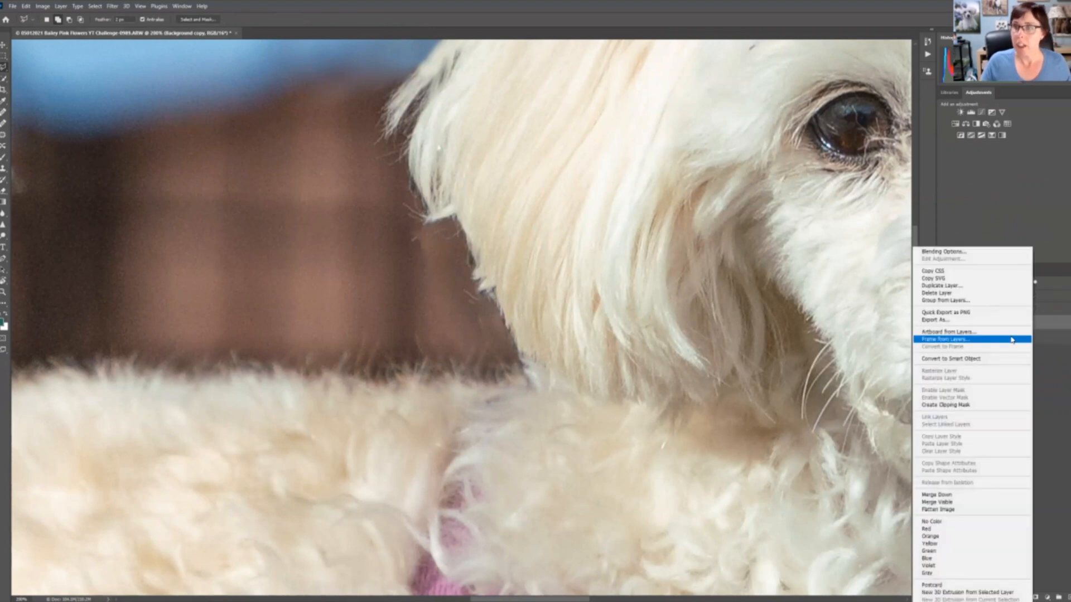
click(1016, 510)
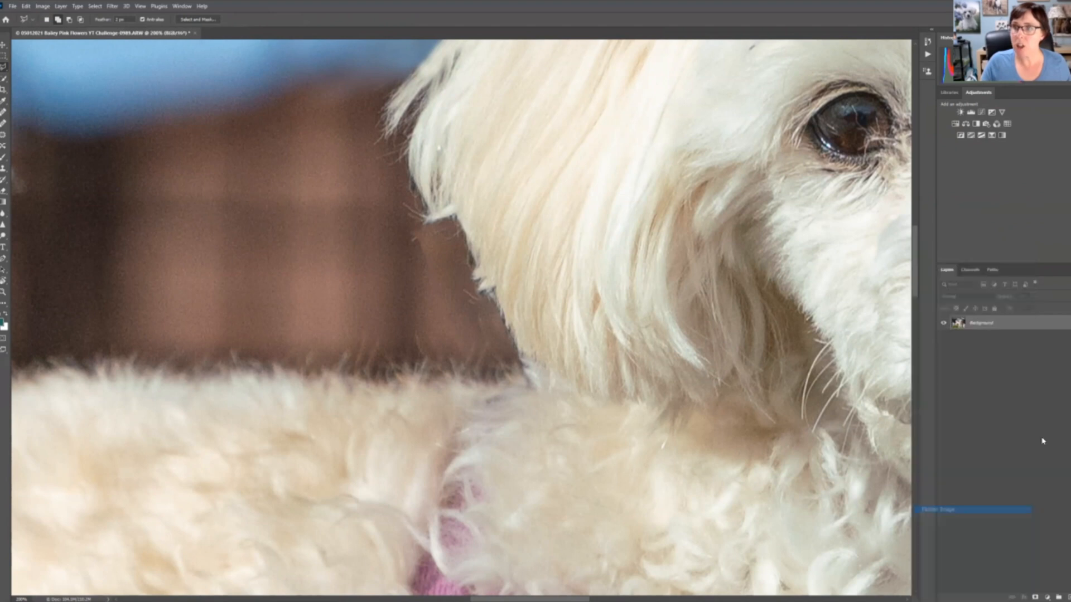
- Clone sampled fence texture over the visible fill seam beside the lower ear edge with a smaller Clone Stamp brush
key(s)
key(bracketleft)
key(bracketleft)
key(bracketleft)
key(bracketleft)
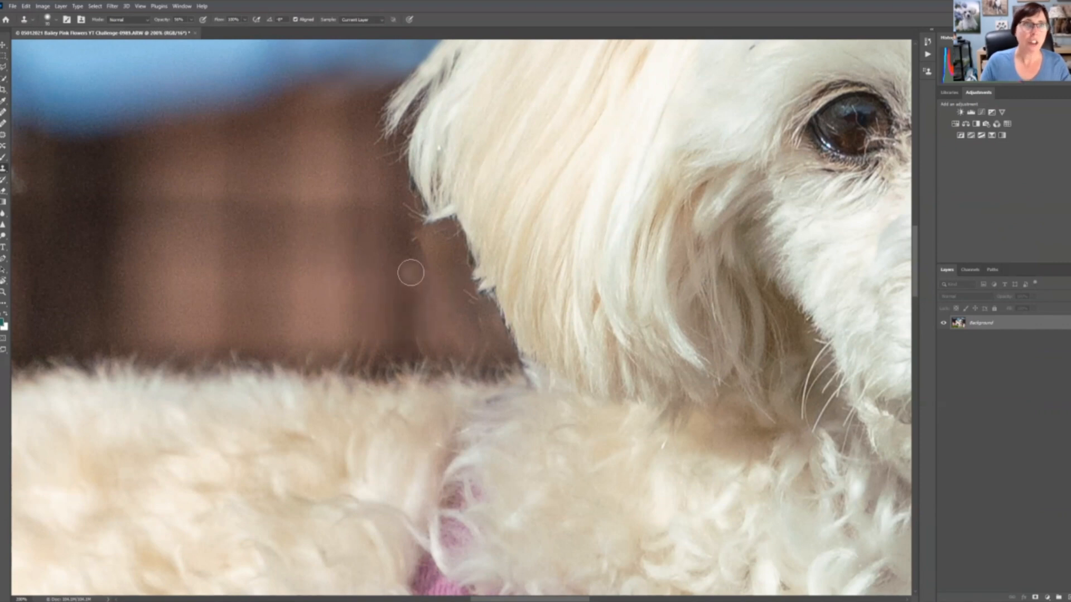
alt+click(410, 274)
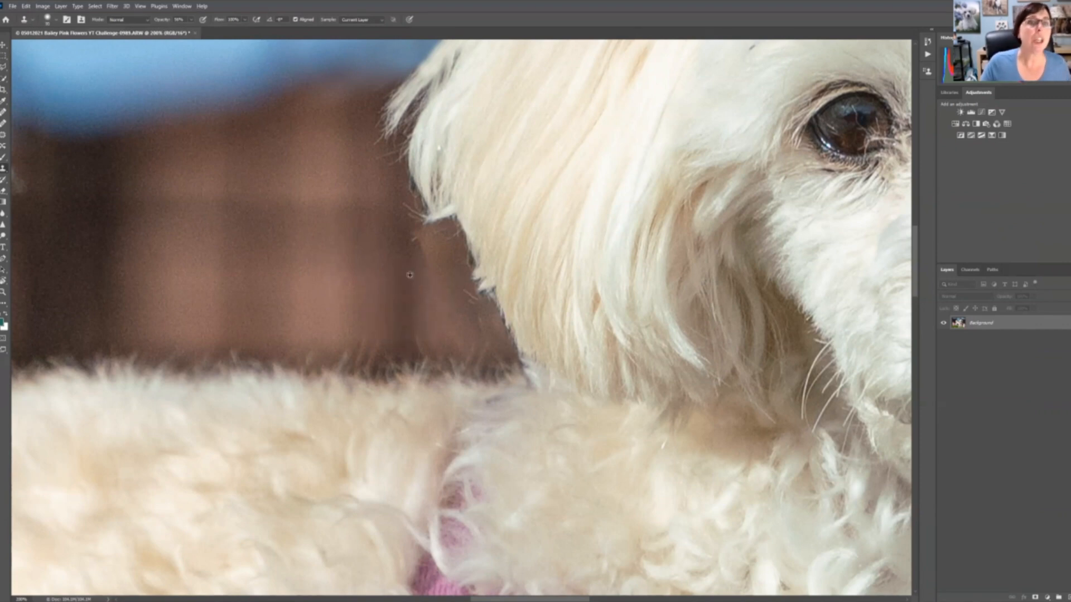
drag(423, 258, 418, 240)
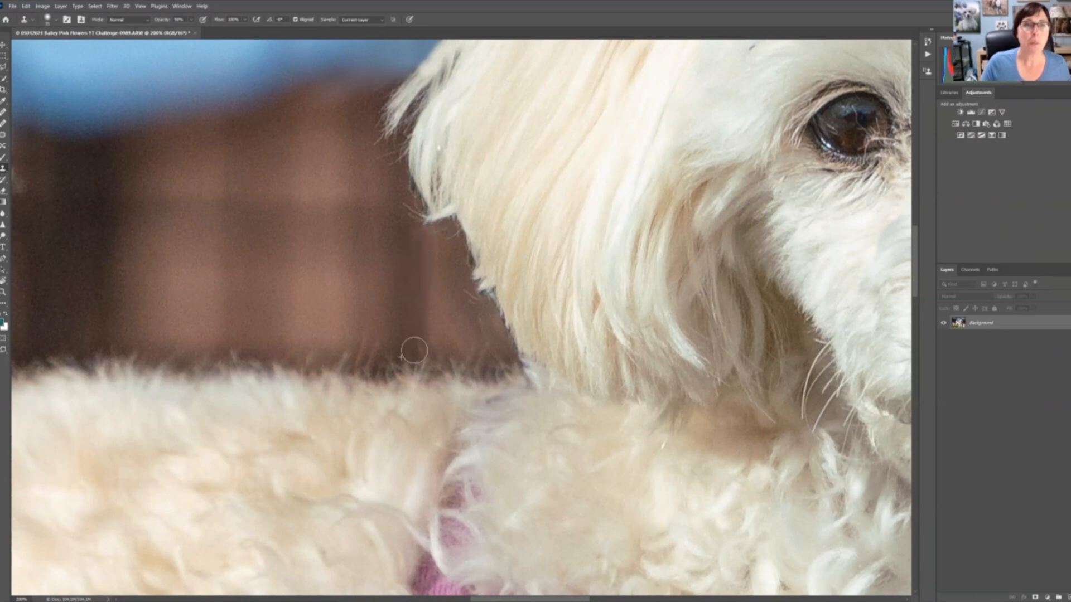
alt+click(413, 324)
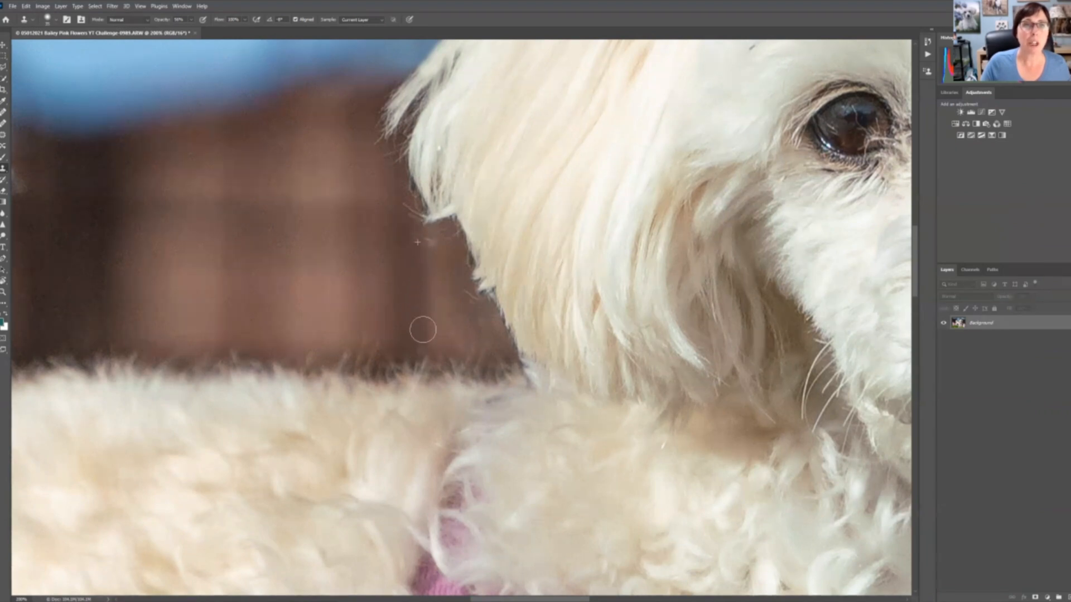
drag(427, 244, 422, 242)
- Clean the dark fringe along the lower ear edge with sampled fence colour and a very small Clone Stamp brush
alt+click(467, 323)
key(bracketleft)
key(bracketleft)
key(bracketleft)
key(bracketleft)
key(bracketleft)
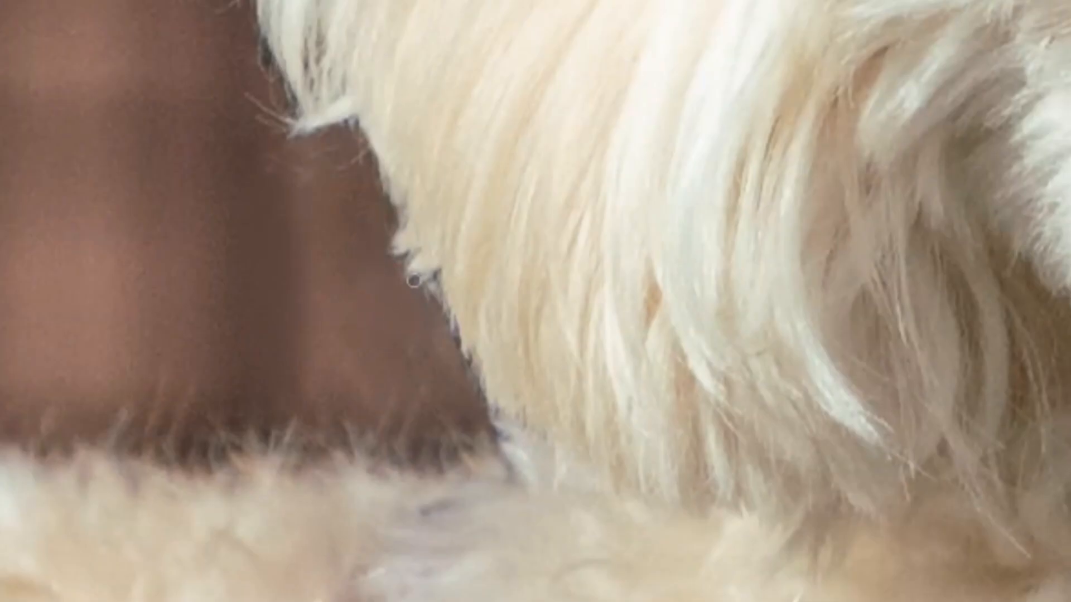
click(445, 356)
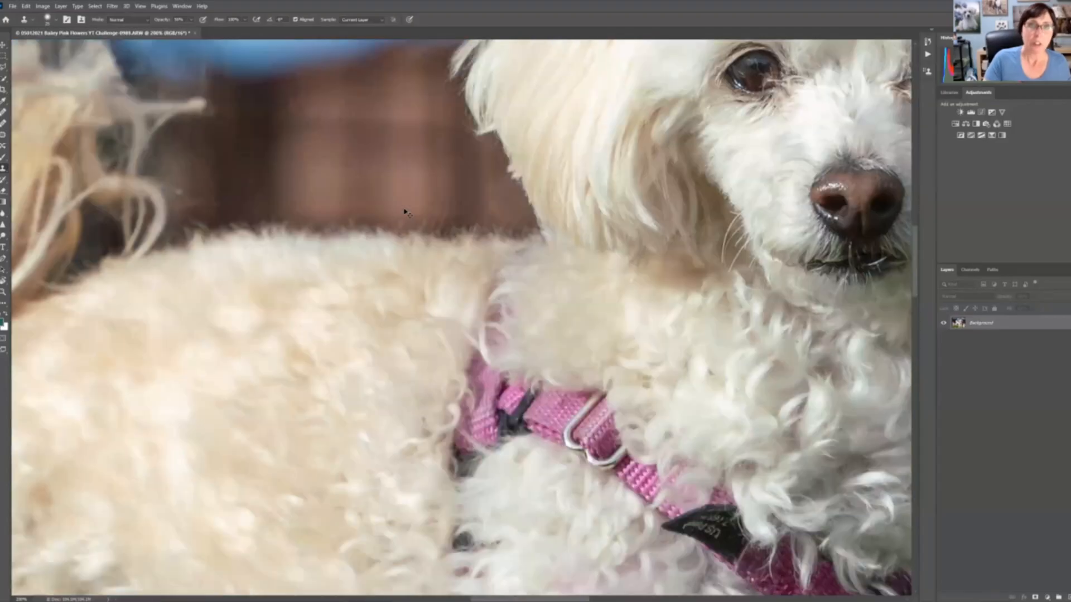
key(ctrl+0)
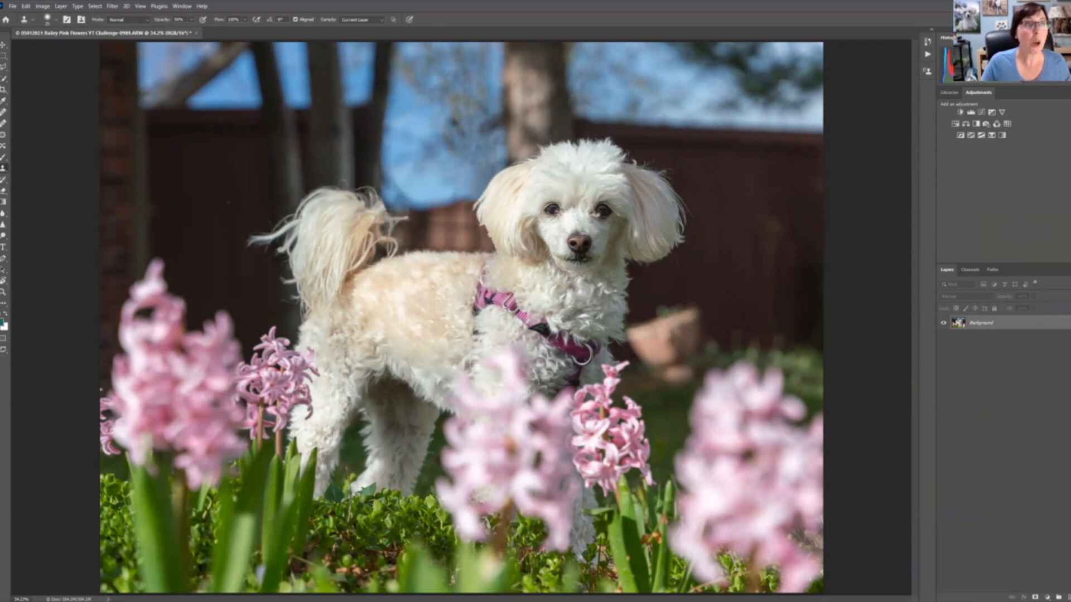
- Use the Patch tool to replace the bare spots below the dog's eye and the dark mark above it with nearby fur
click(3, 137)
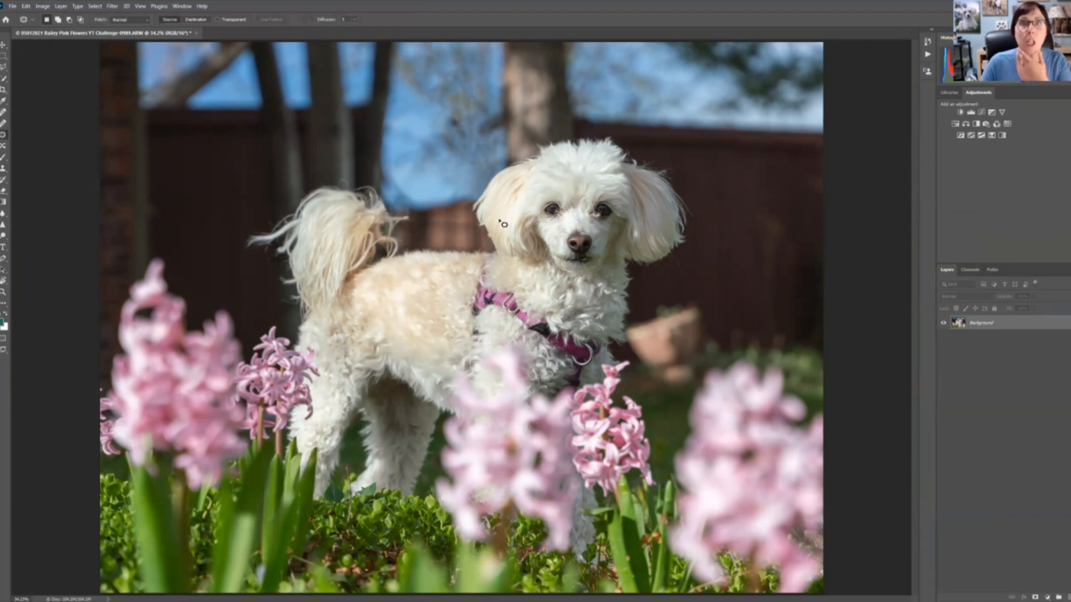
key(z)
click(574, 212)
click(578, 213)
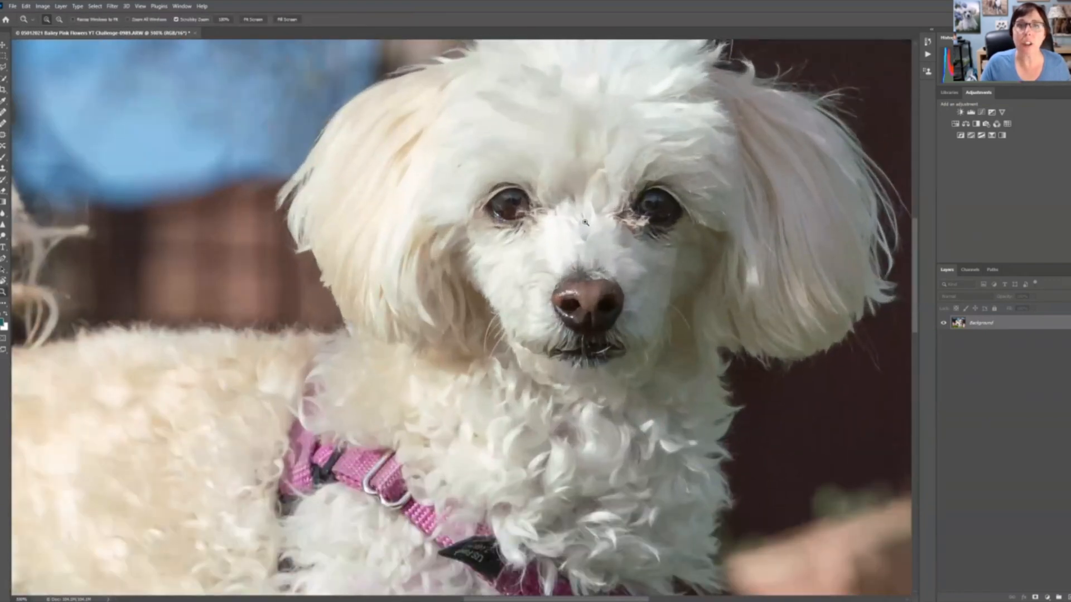
click(499, 229)
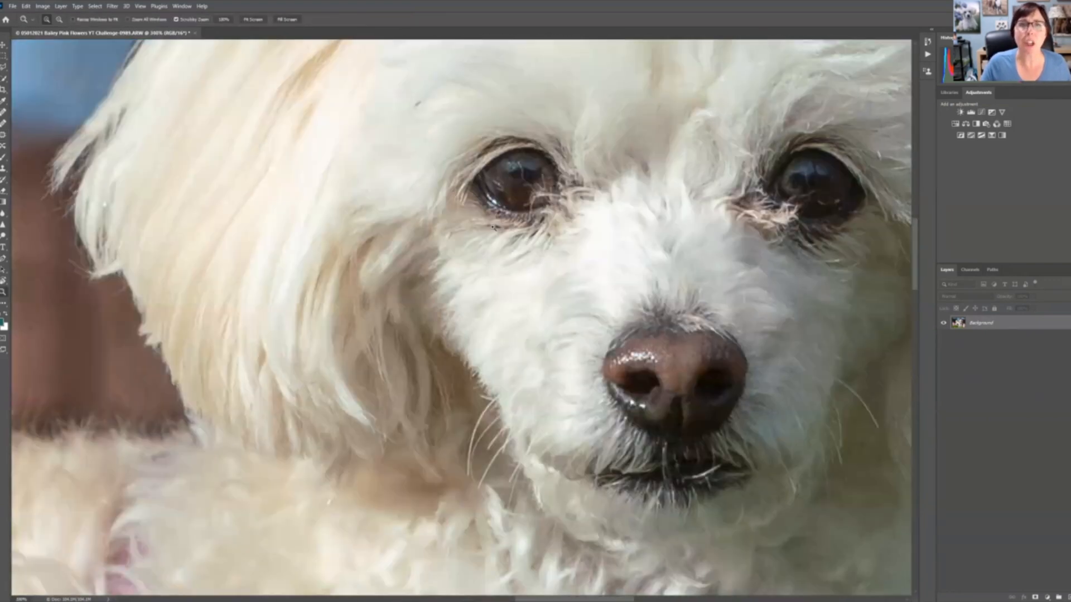
click(4, 135)
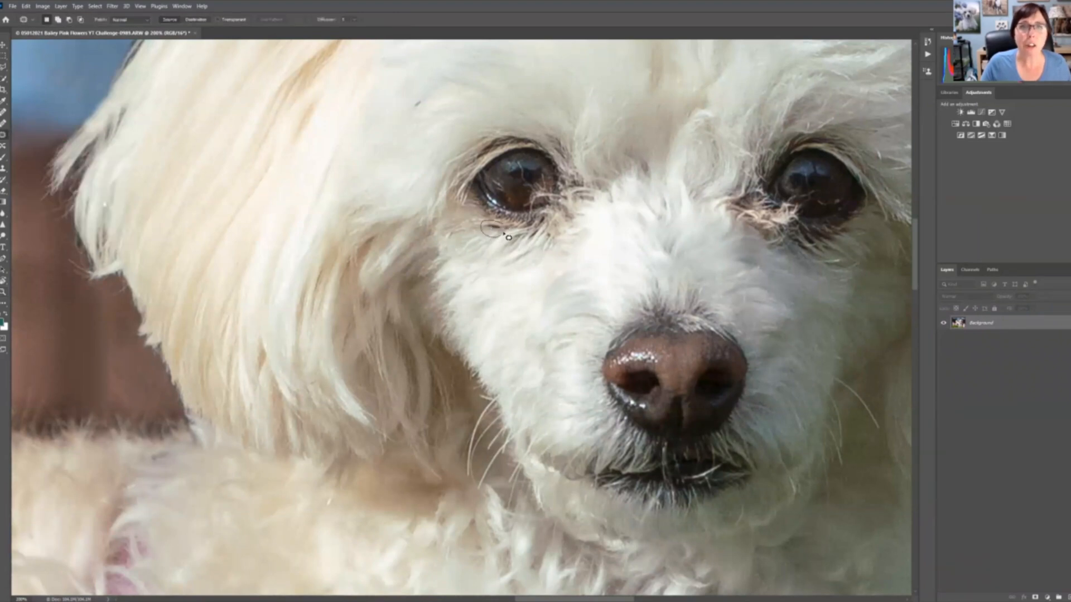
mouse_move(508, 230)
mouse_down()
mouse_move(500, 237)
mouse_move(471, 219)
mouse_up()
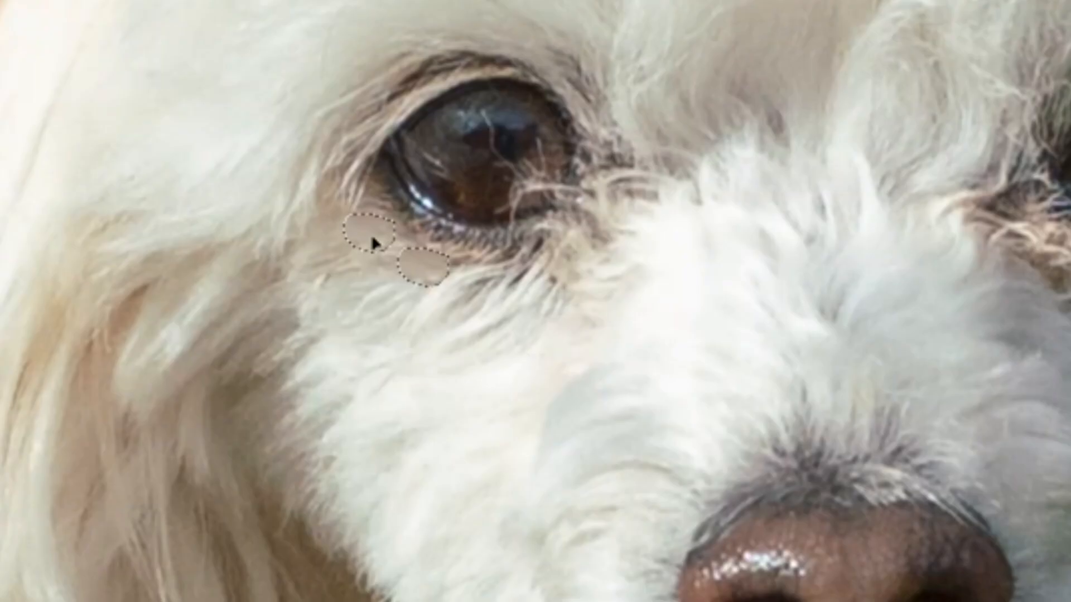
drag(372, 242, 374, 244)
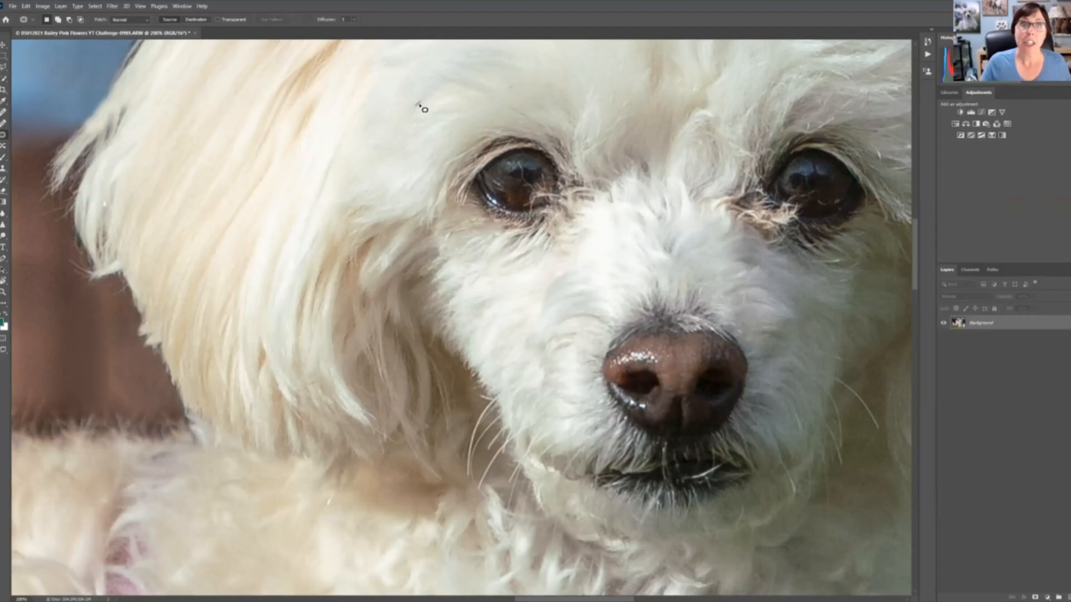
drag(428, 106, 416, 115)
key(ctrl+d)
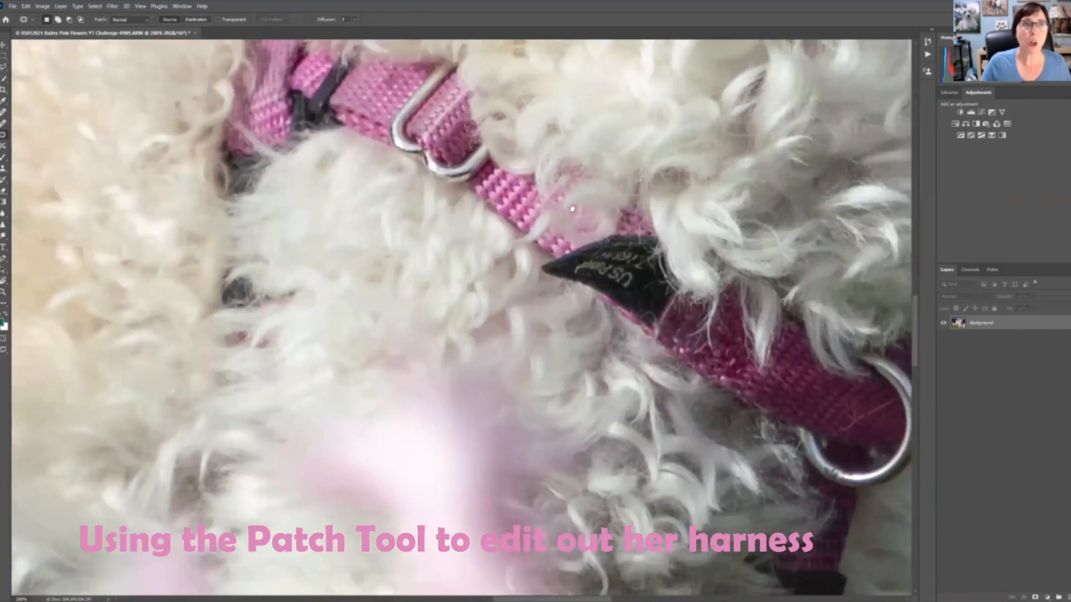
- Patch the harness's metal buckle, black label and chest strap with clean fur from the dog's chest
mouse_move(496, 191)
mouse_down()
mouse_move(351, 174)
mouse_move(587, 362)
mouse_move(559, 196)
mouse_up()
drag(468, 279, 568, 174)
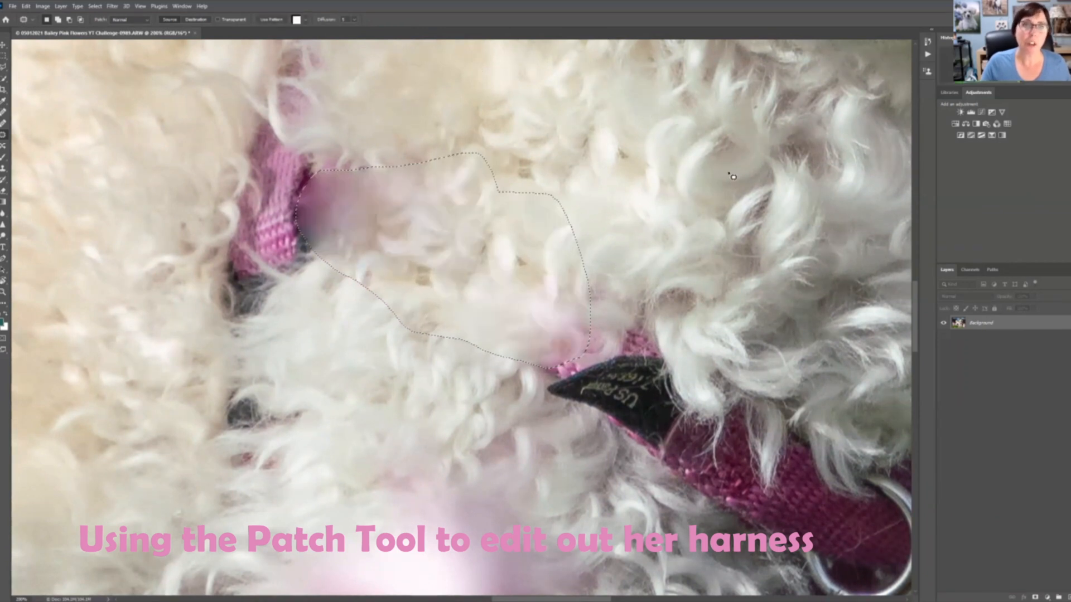
mouse_move(709, 325)
mouse_down()
mouse_move(729, 337)
mouse_move(709, 325)
mouse_up()
drag(642, 385, 685, 229)
drag(781, 412, 803, 481)
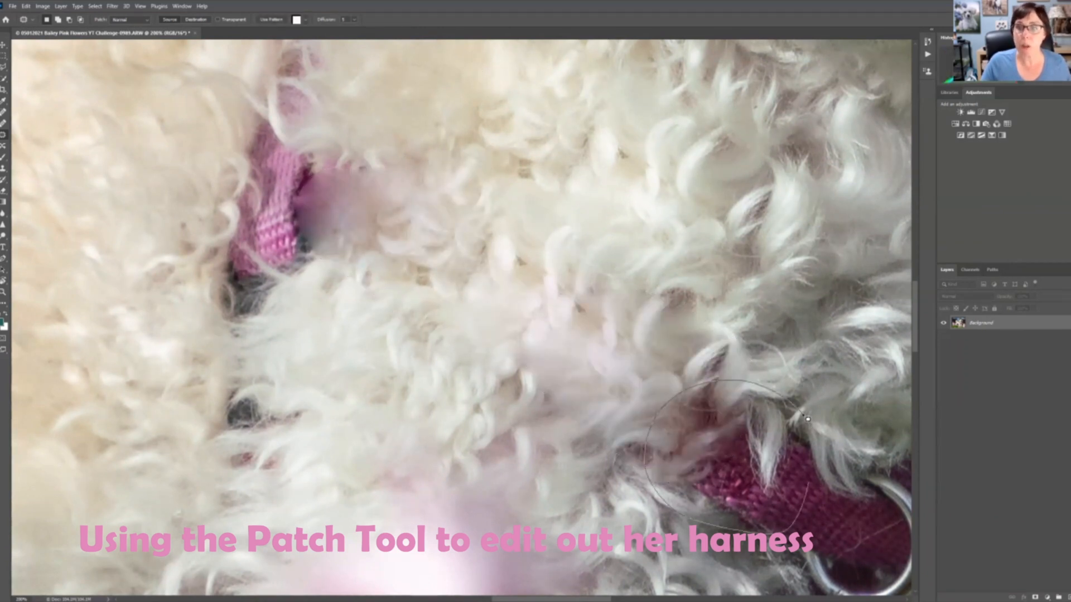
drag(730, 463, 767, 343)
- Patch the remaining pink shoulder strap of the harness and its dark edges with surrounding fur
mouse_move(354, 278)
mouse_down()
mouse_move(255, 128)
mouse_move(350, 280)
mouse_up()
drag(319, 264, 312, 404)
drag(291, 329, 294, 325)
mouse_move(290, 259)
mouse_down()
mouse_move(294, 430)
mouse_move(261, 505)
mouse_up()
mouse_move(251, 308)
mouse_down()
mouse_move(267, 225)
mouse_move(254, 310)
mouse_up()
mouse_move(241, 296)
mouse_down()
mouse_move(234, 370)
mouse_move(240, 363)
mouse_up()
mouse_move(297, 165)
mouse_down()
mouse_move(303, 266)
mouse_move(251, 361)
mouse_up()
drag(272, 315, 257, 410)
drag(289, 226, 283, 246)
- Patch the dark and pink harness remnants below the shoulder strap with nearby fur and clear the selection
drag(274, 242, 260, 273)
drag(271, 405, 265, 412)
drag(255, 415, 290, 460)
drag(275, 468, 338, 198)
mouse_move(278, 496)
mouse_down()
mouse_move(286, 535)
mouse_move(285, 494)
mouse_up()
drag(268, 505, 337, 469)
key(ctrl+d)
key(ctrl+0)
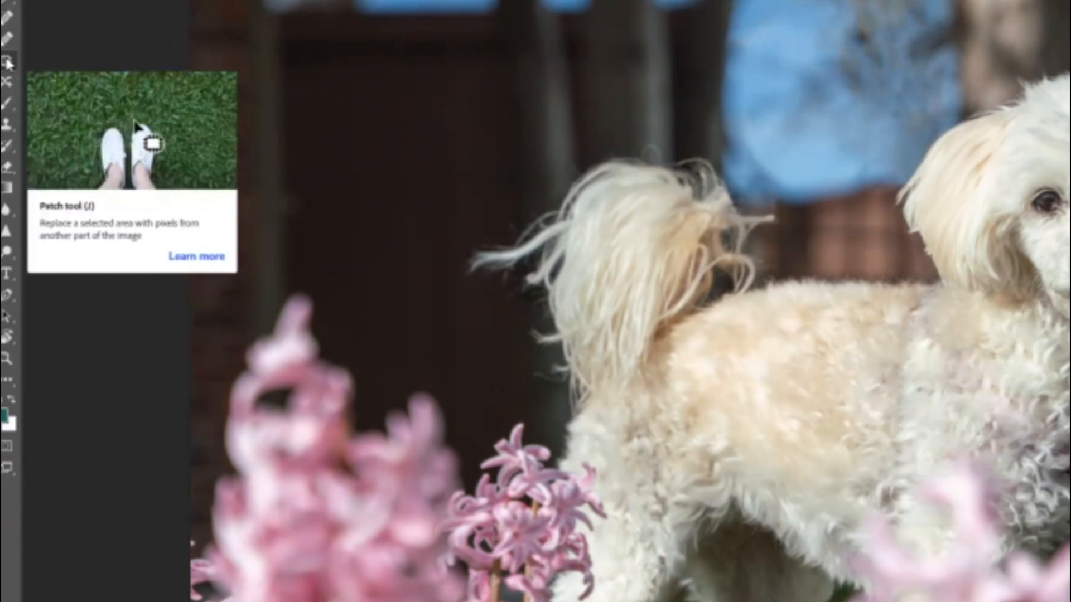
click(8, 61)
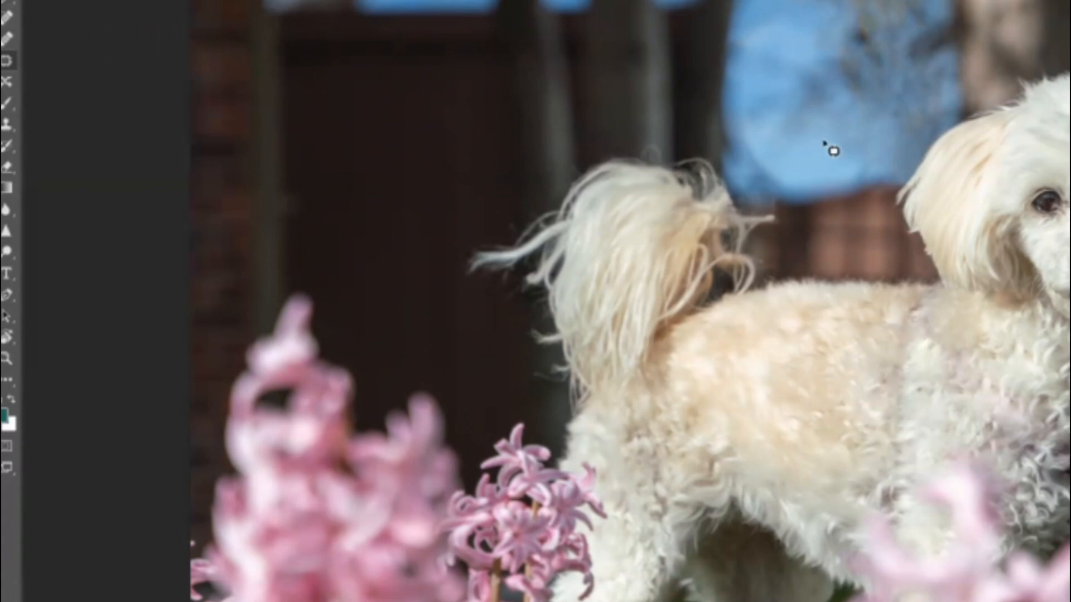